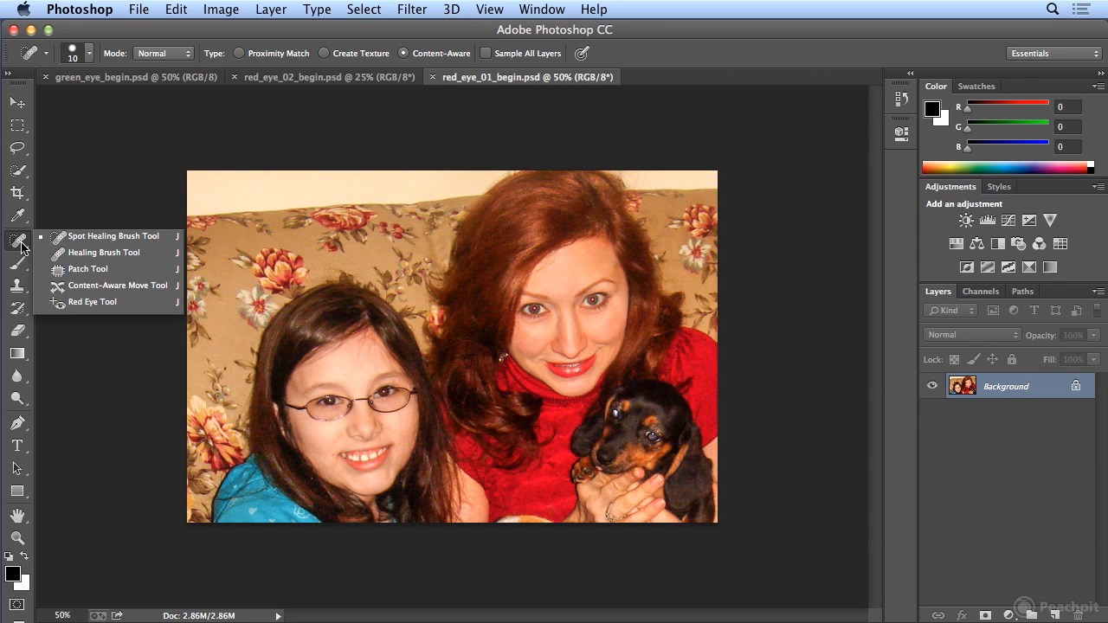
Step: Remove the red eye from both of the red-haired woman's eyes with the Red Eye tool
{"action": "left_click", "coordinate": [71, 302]}
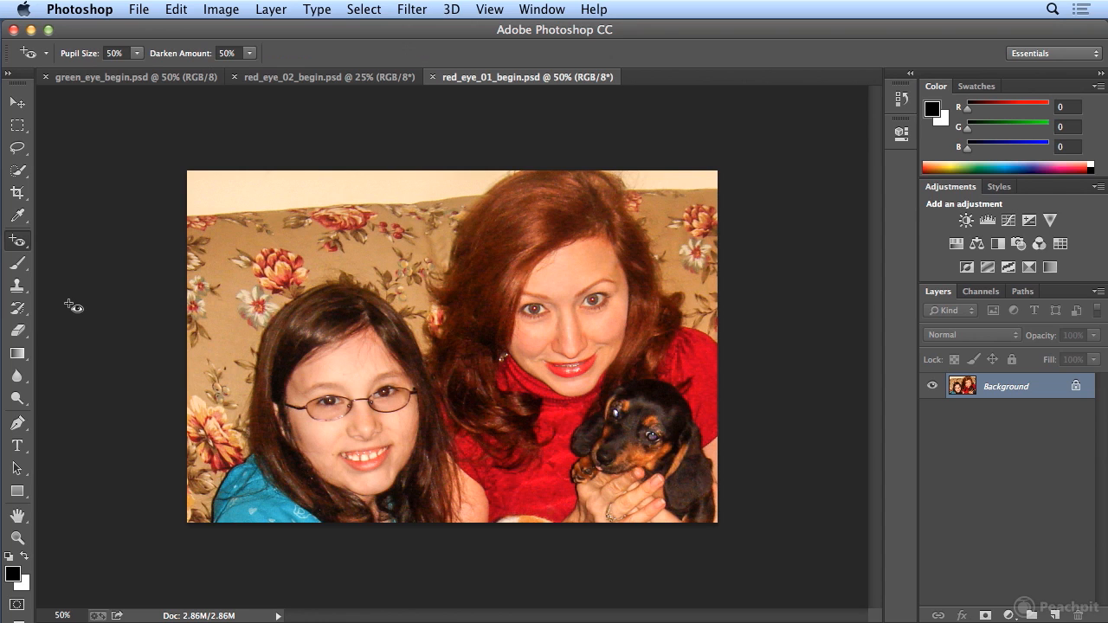
{"action": "left_click", "coordinate": [536, 311]}
{"action": "left_click", "coordinate": [595, 301]}
Step: In red_eye_02_begin.psd, remove the red eye from both eyes of each of the two bridesmaids
{"action": "left_click", "coordinate": [334, 80]}
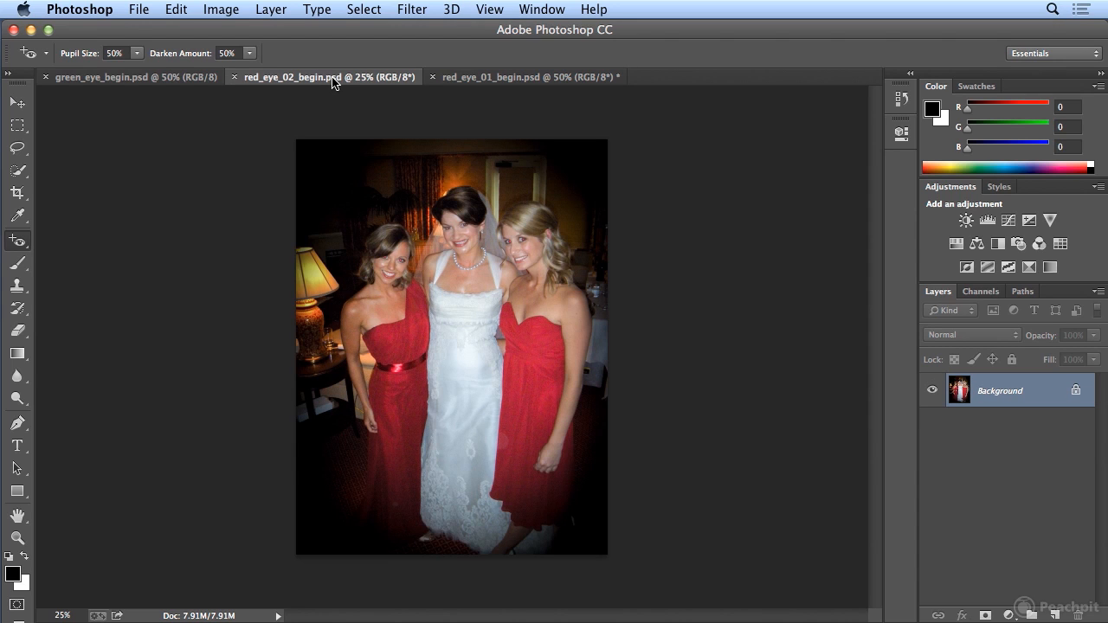
{"action": "key", "text": "super+plus"}
{"action": "key", "text": "super+plus"}
{"action": "scroll", "coordinate": [363, 117], "scroll_direction": "up", "scroll_amount": 5}
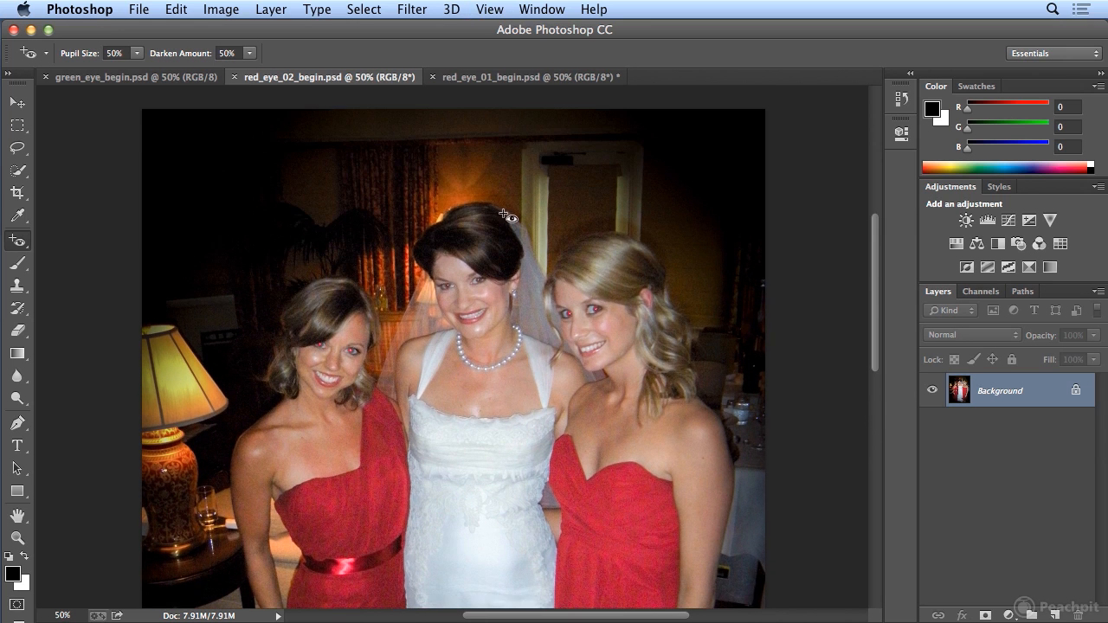
{"action": "key", "text": "super+plus"}
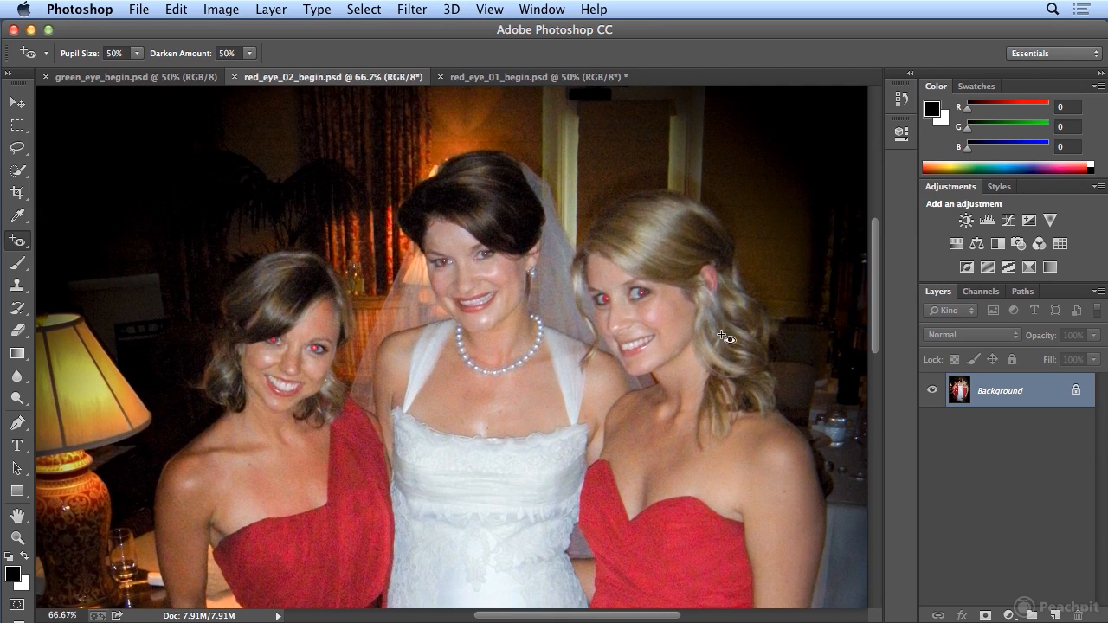
{"action": "left_click", "coordinate": [313, 352]}
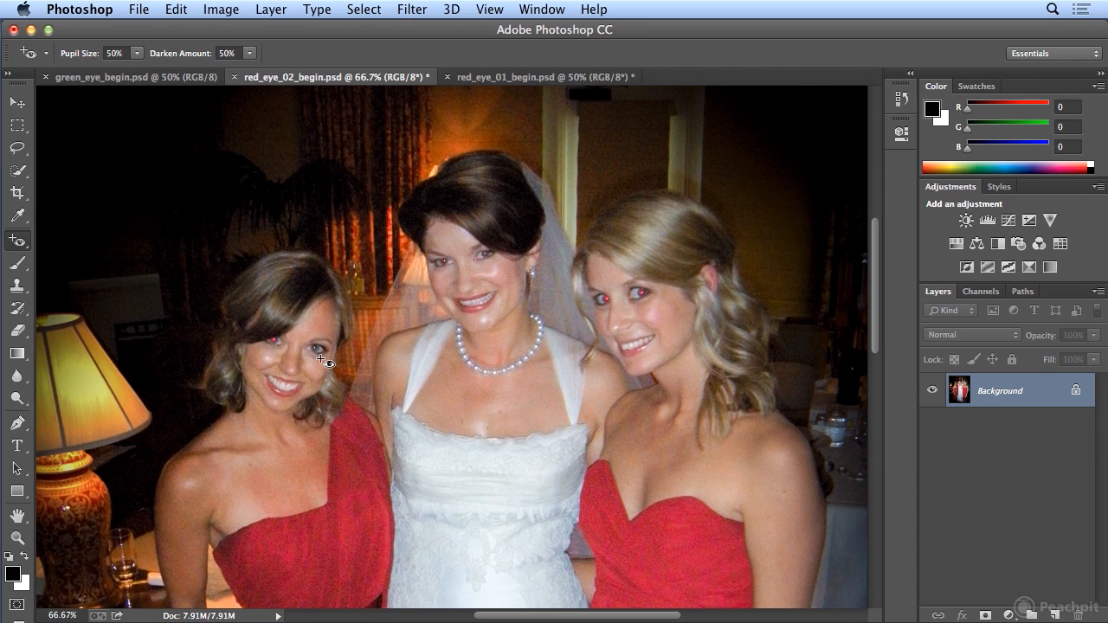
{"action": "left_click", "coordinate": [276, 344]}
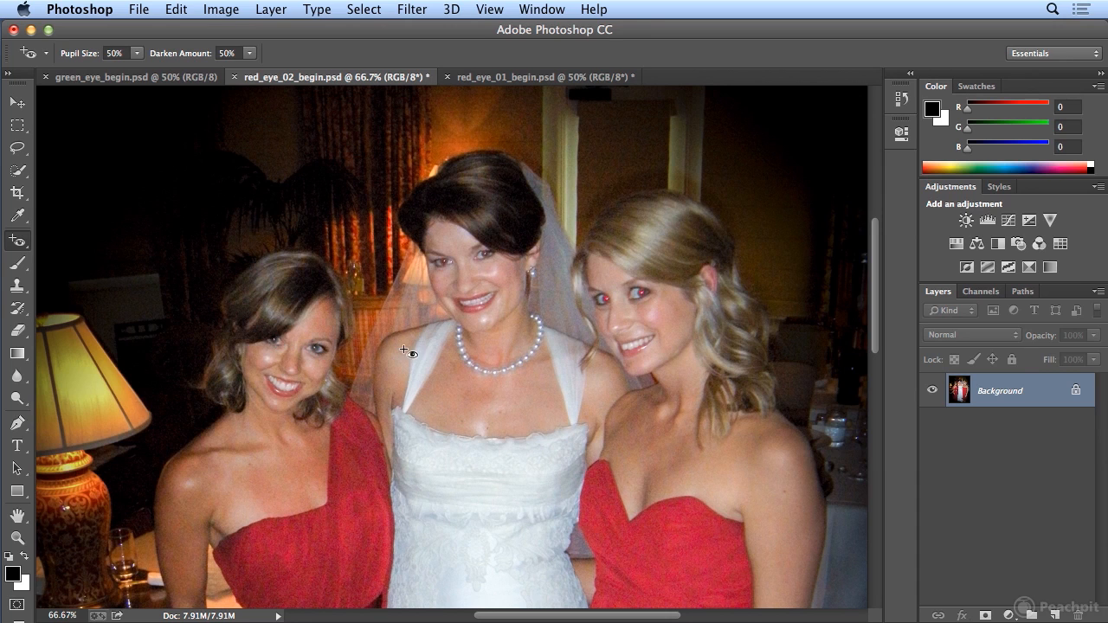
{"action": "left_click", "coordinate": [642, 298]}
{"action": "left_click", "coordinate": [607, 300]}
Step: Try to correct the bride's eyes with the Red Eye tool
{"action": "key", "text": "super+plus"}
{"action": "key", "text": "super+plus"}
{"action": "scroll", "coordinate": [494, 285], "scroll_direction": "up", "scroll_amount": 3}
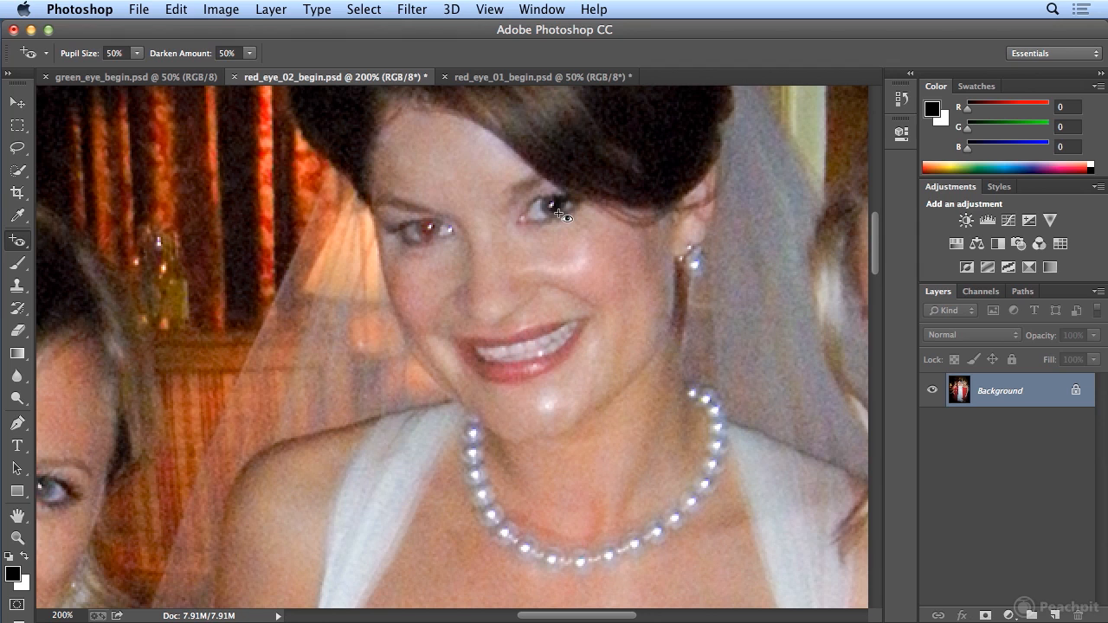
{"action": "key", "text": "super+z"}
{"action": "key", "text": "super+z"}
{"action": "key", "text": "super+z"}
{"action": "left_click", "coordinate": [430, 230]}
{"action": "key", "text": "super+z"}
Step: Desaturate the red in the bride's pupils using the Sponge tool with a 9 px brush
{"action": "left_click", "coordinate": [18, 400]}
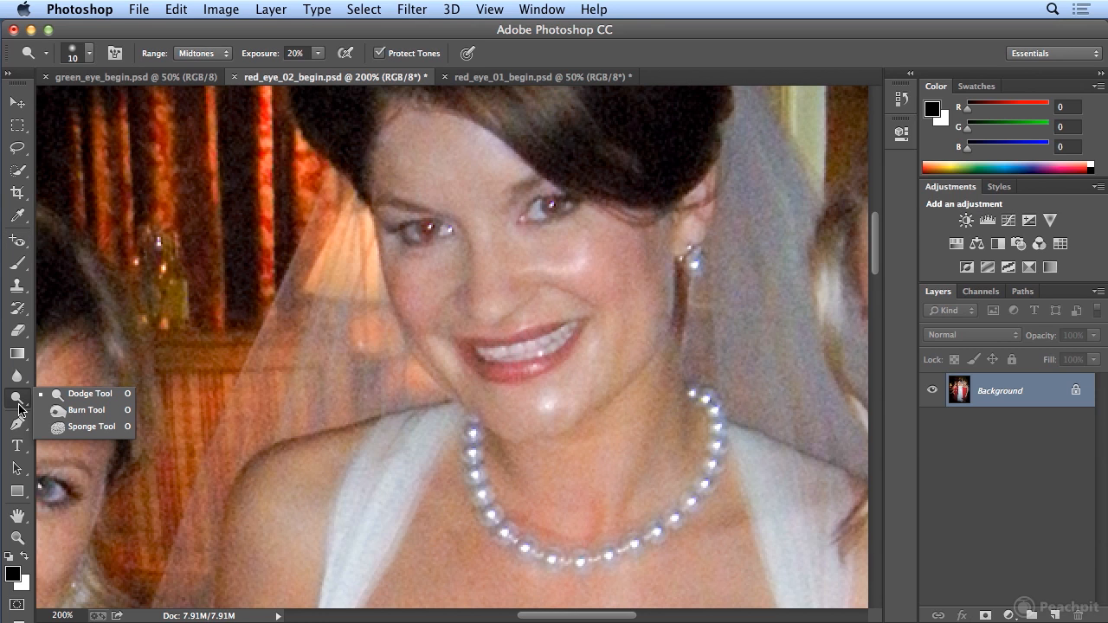
{"action": "left_click", "coordinate": [57, 427]}
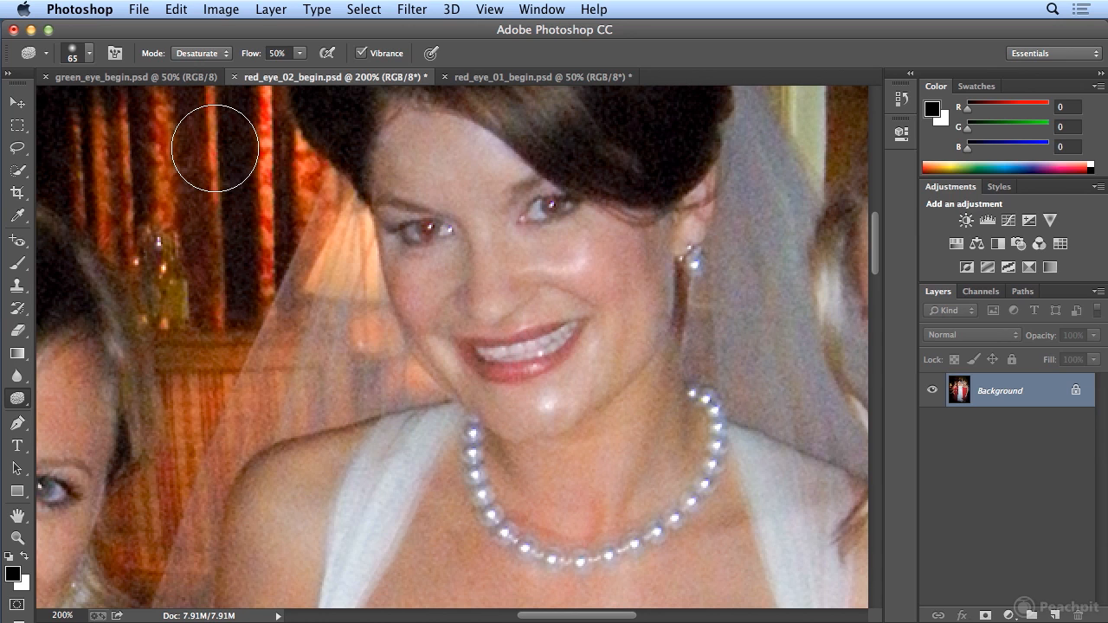
{"action": "key", "text": "bracketleft"}
{"action": "key", "text": "bracketleft"}
{"action": "key", "text": "bracketleft"}
{"action": "key", "text": "bracketleft"}
{"action": "key", "text": "bracketleft"}
{"action": "key", "text": "bracketleft"}
{"action": "key", "text": "bracketleft"}
{"action": "left_click_drag", "start_coordinate": [427, 227], "coordinate": [444, 227]}
Step: Switch to green_eye_begin.psd with the Red Eye tool active and frame the pug's face at 200%
{"action": "left_click", "coordinate": [18, 241]}
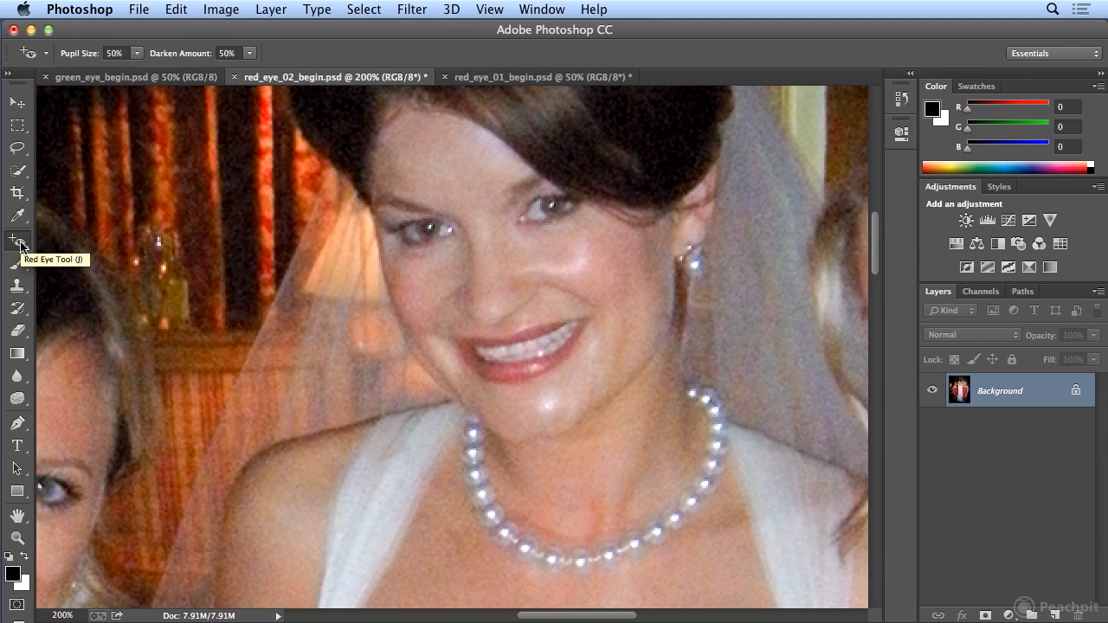
{"action": "left_click", "coordinate": [107, 80]}
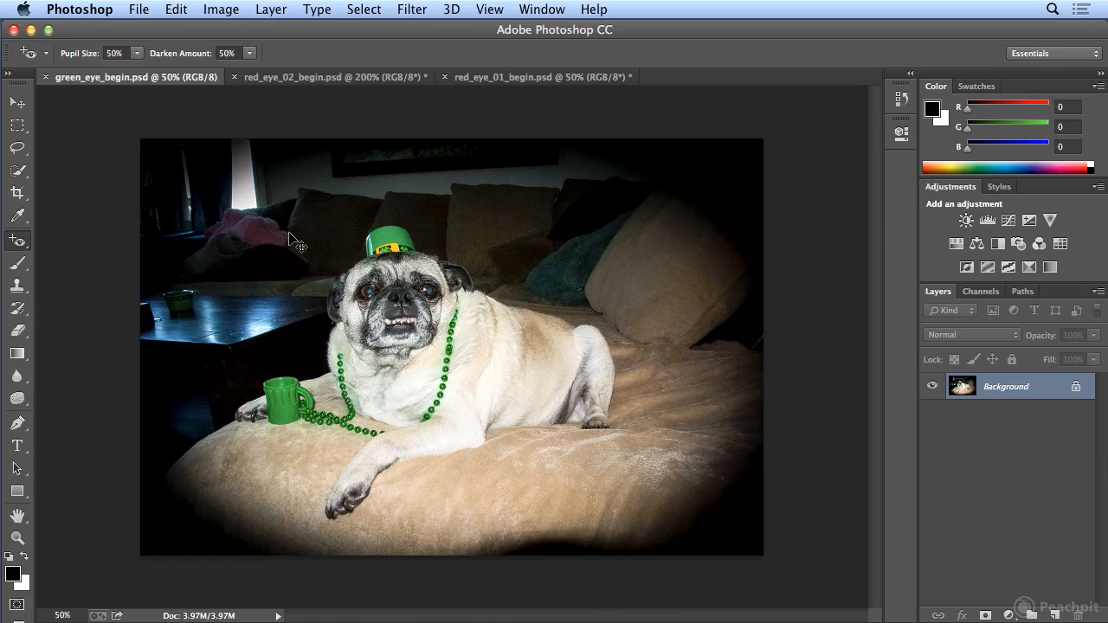
{"action": "key", "text": "super+plus"}
{"action": "key", "text": "super+plus"}
{"action": "key", "text": "super+plus"}
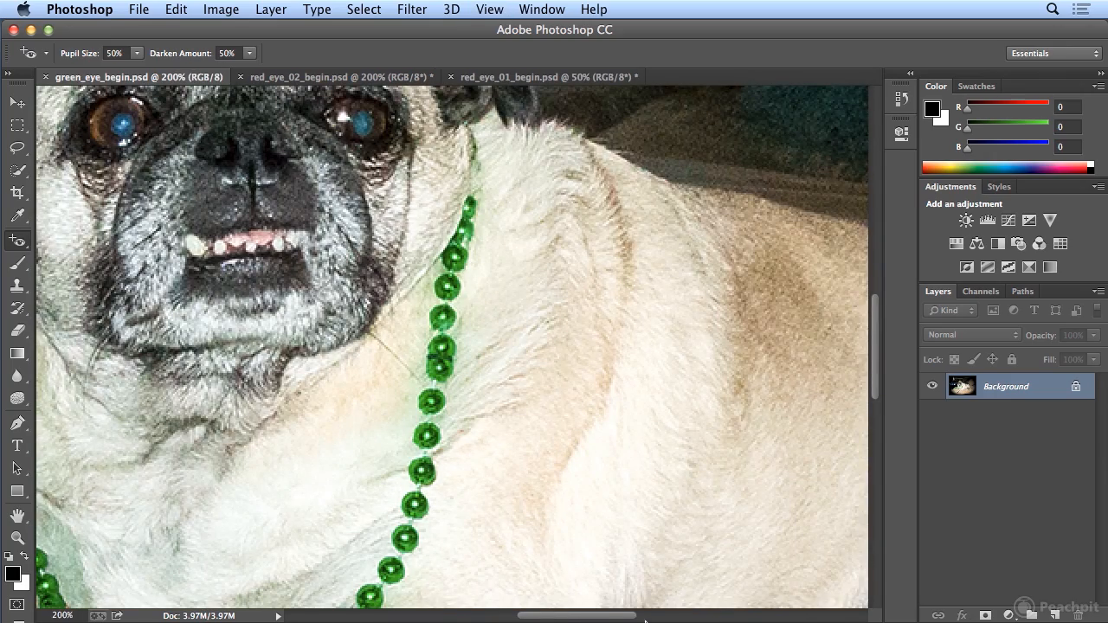
{"action": "scroll", "coordinate": [586, 444], "scroll_direction": "left", "scroll_amount": 5}
{"action": "scroll", "coordinate": [586, 444], "scroll_direction": "up", "scroll_amount": 6}
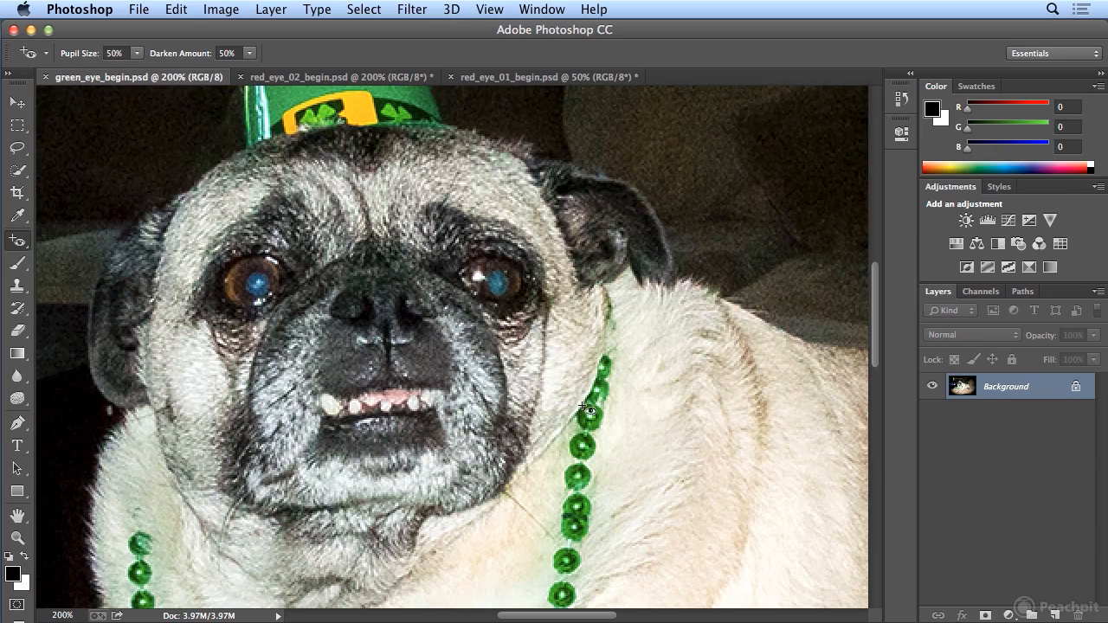
Step: Try the Red Eye tool on the blue glare in one of the pug's pupils
{"action": "left_click", "coordinate": [501, 282]}
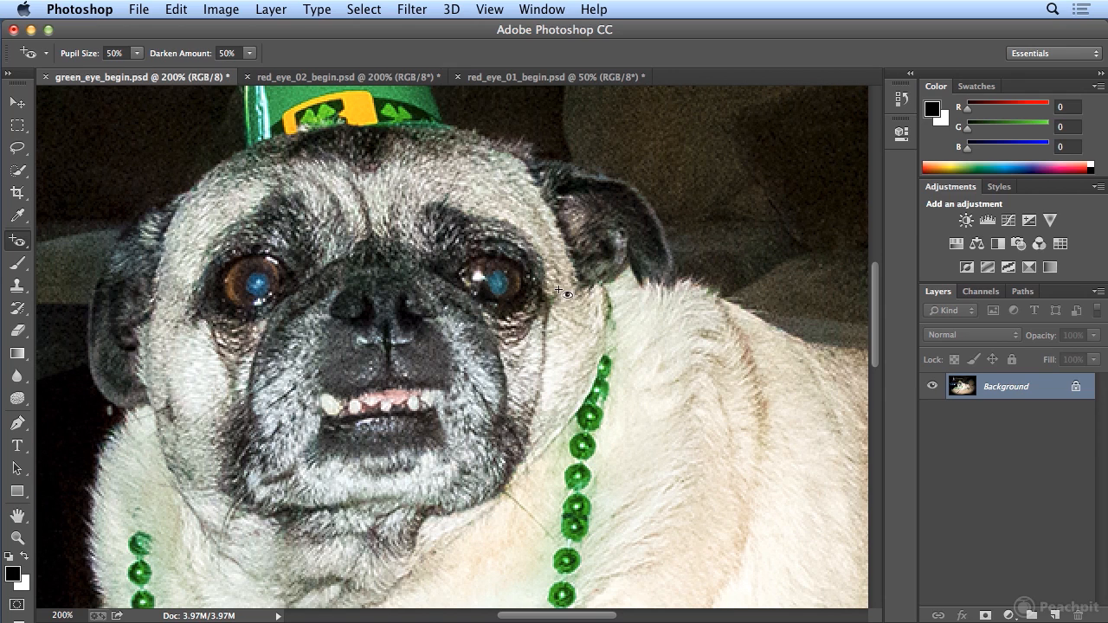
{"action": "key", "text": "super+z"}
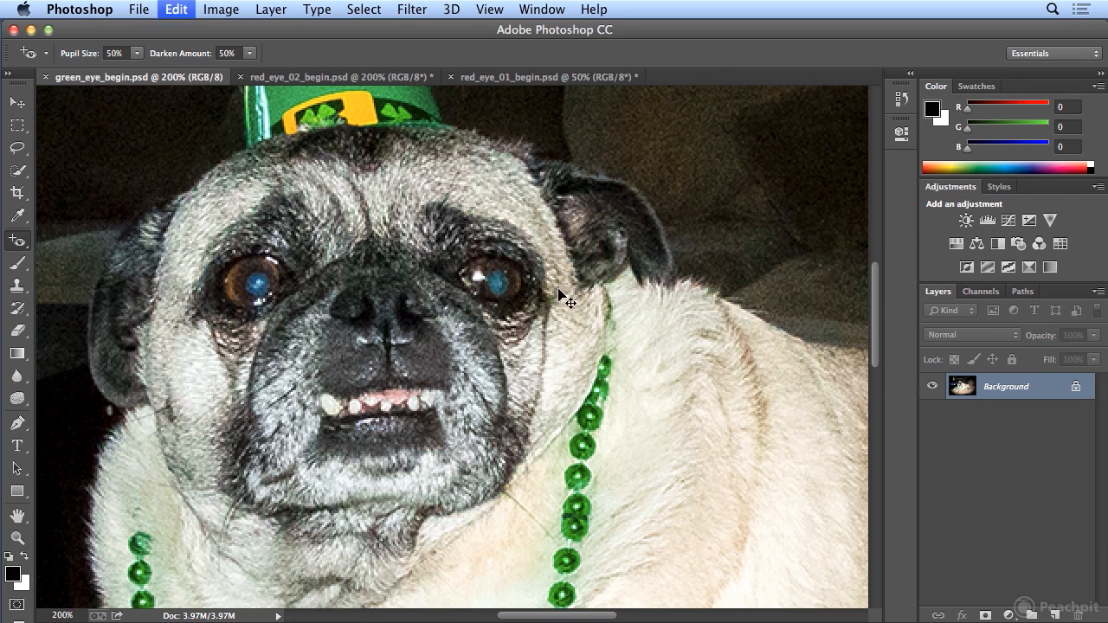
Step: Desaturate the blue glare in both of the pug's pupils using the Sponge tool with a 17 px brush
{"action": "left_click", "coordinate": [21, 400]}
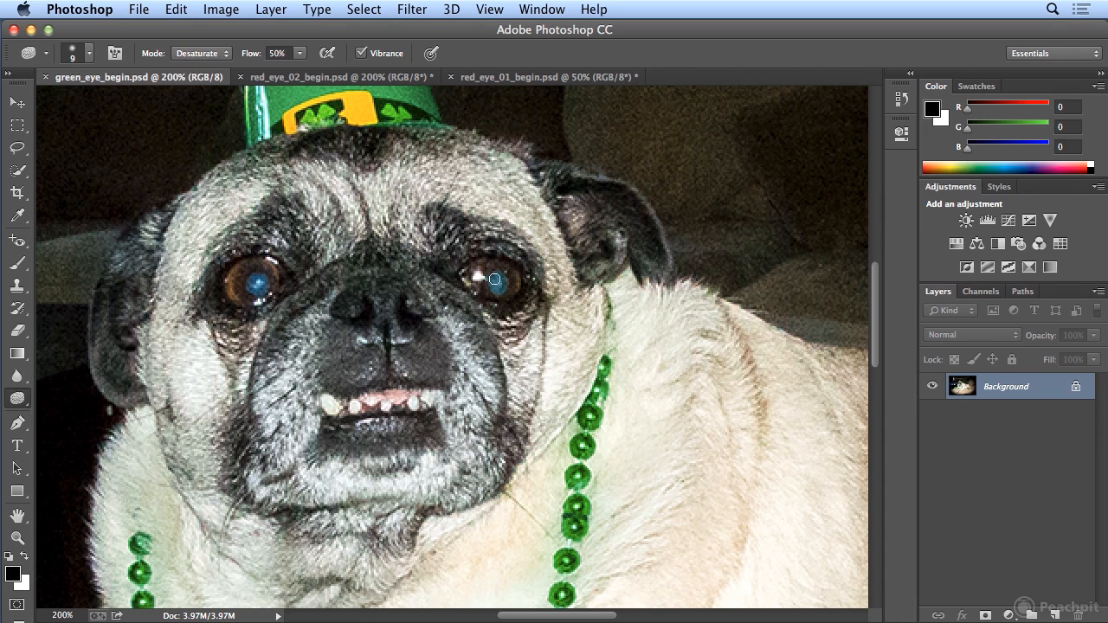
{"action": "mouse_move", "coordinate": [495, 280]}
{"action": "left_mouse_down"}
{"action": "mouse_move", "coordinate": [502, 288]}
{"action": "mouse_move", "coordinate": [498, 277]}
{"action": "left_mouse_up"}
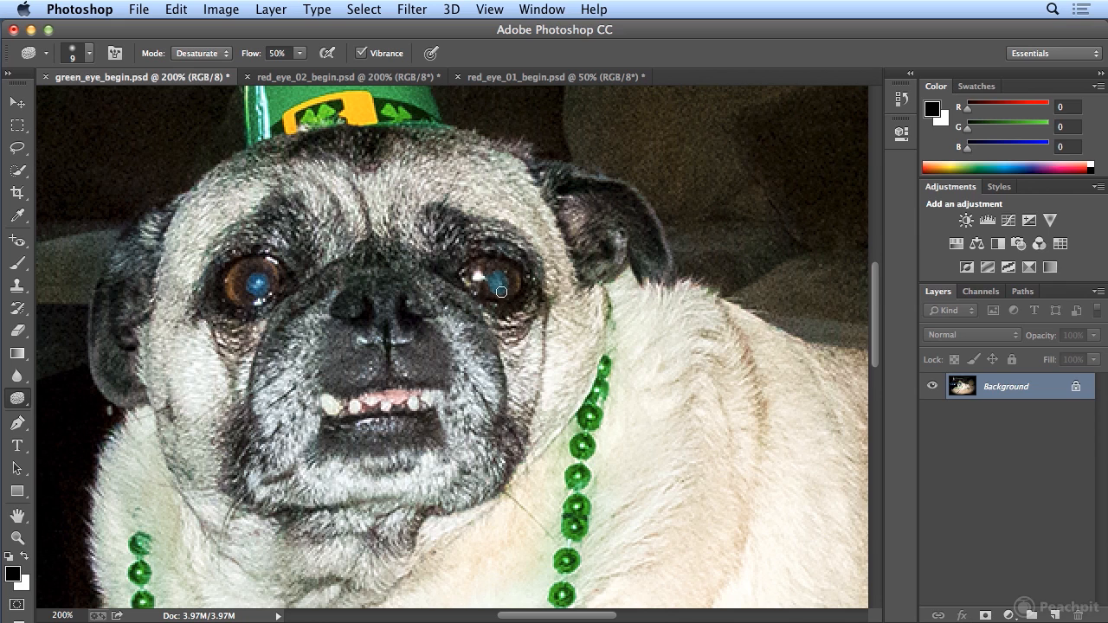
{"action": "key", "text": "bracketright"}
{"action": "key", "text": "bracketright"}
{"action": "left_click", "coordinate": [88, 54]}
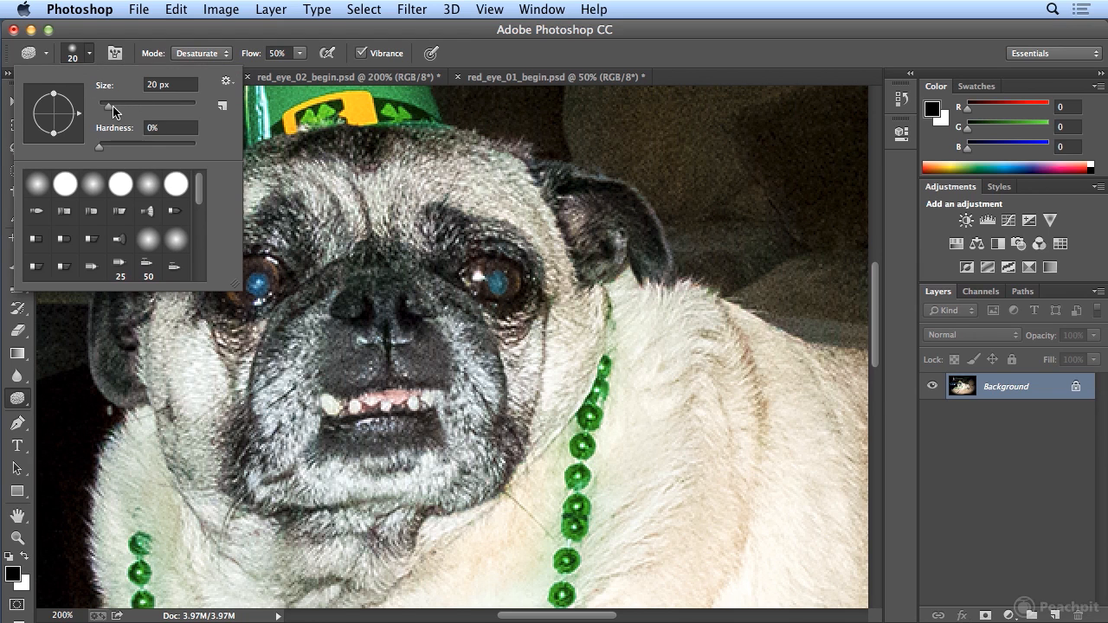
{"action": "left_click_drag", "start_coordinate": [107, 106], "coordinate": [105, 107]}
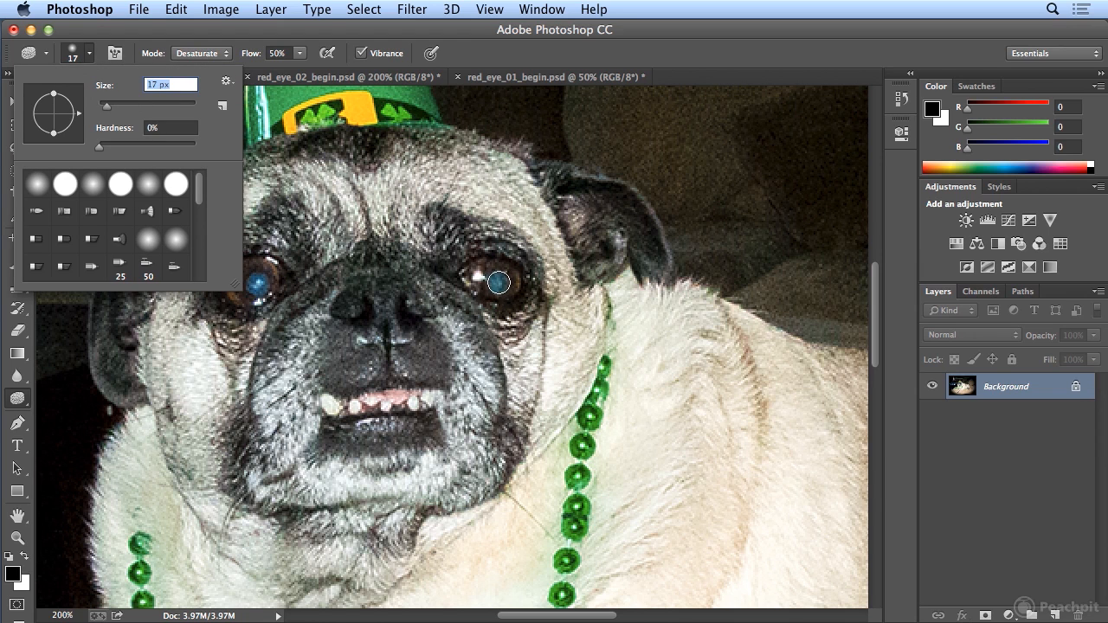
{"action": "key", "text": "Return"}
{"action": "left_click_drag", "start_coordinate": [500, 279], "coordinate": [498, 289]}
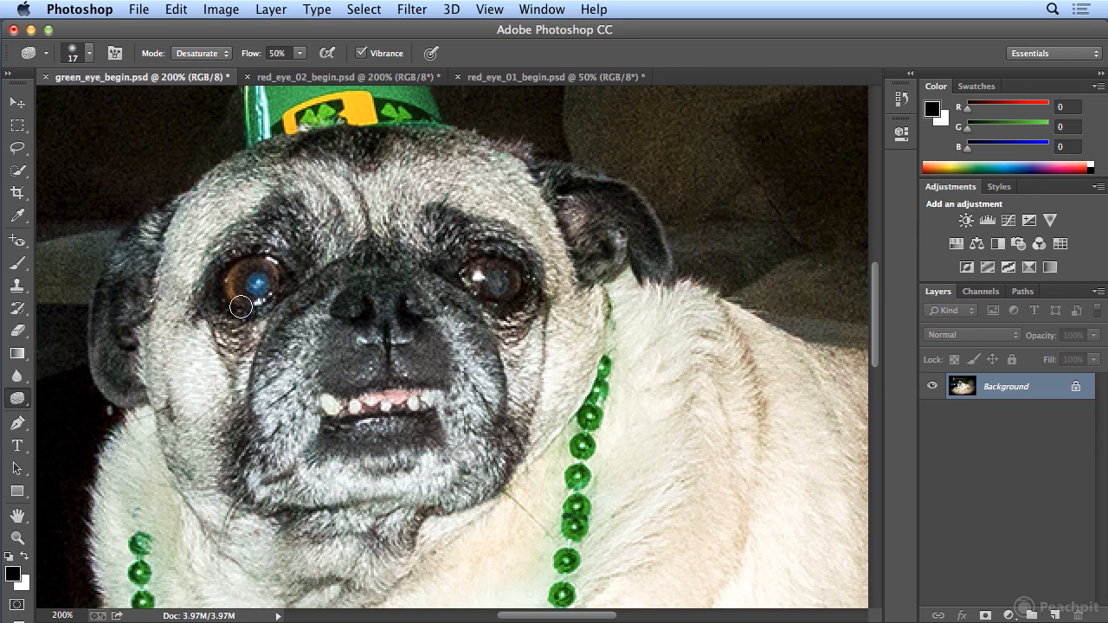
{"action": "left_click_drag", "start_coordinate": [248, 291], "coordinate": [260, 283]}
{"action": "key", "text": "super+minus"}
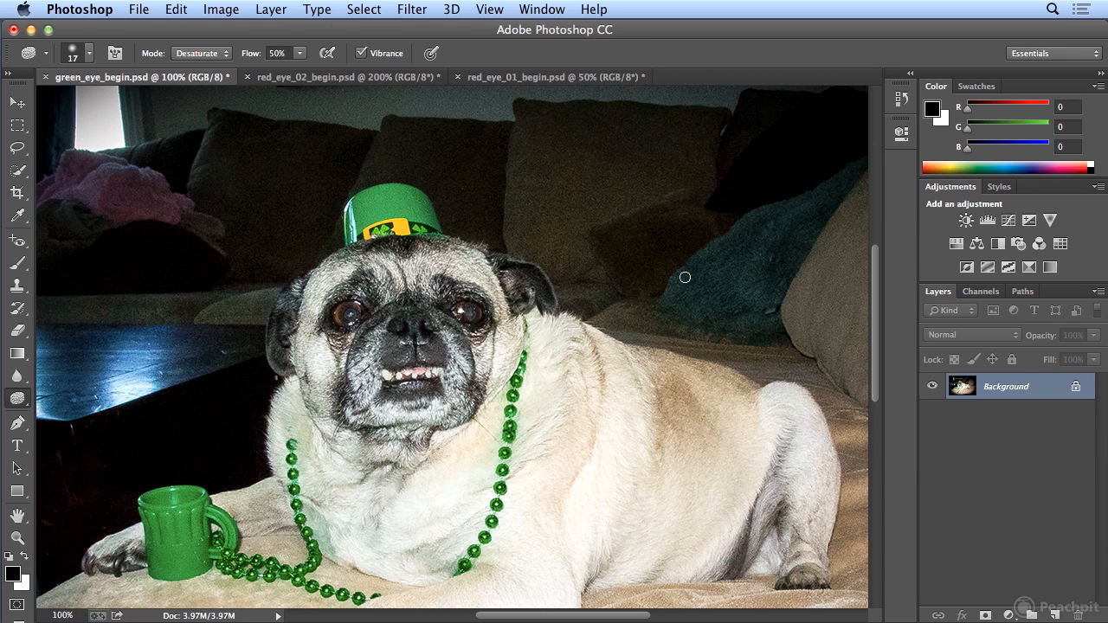
Step: Paint white catchlights in the pug's eyes using the Brush tool with the 26 px star tip
{"action": "left_click", "coordinate": [17, 264]}
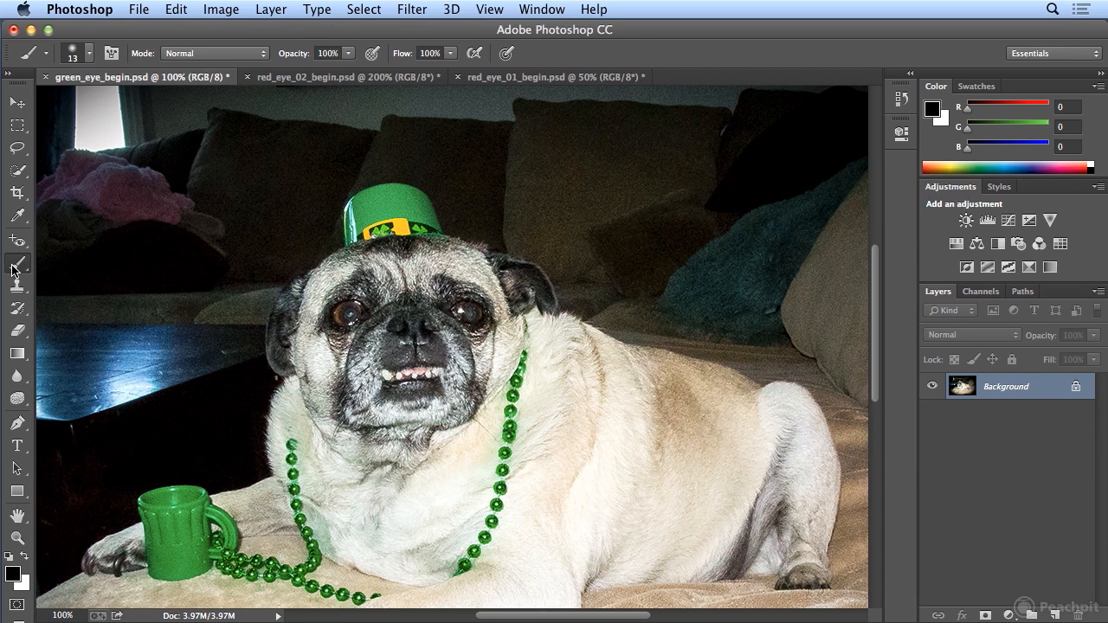
{"action": "left_click", "coordinate": [25, 556]}
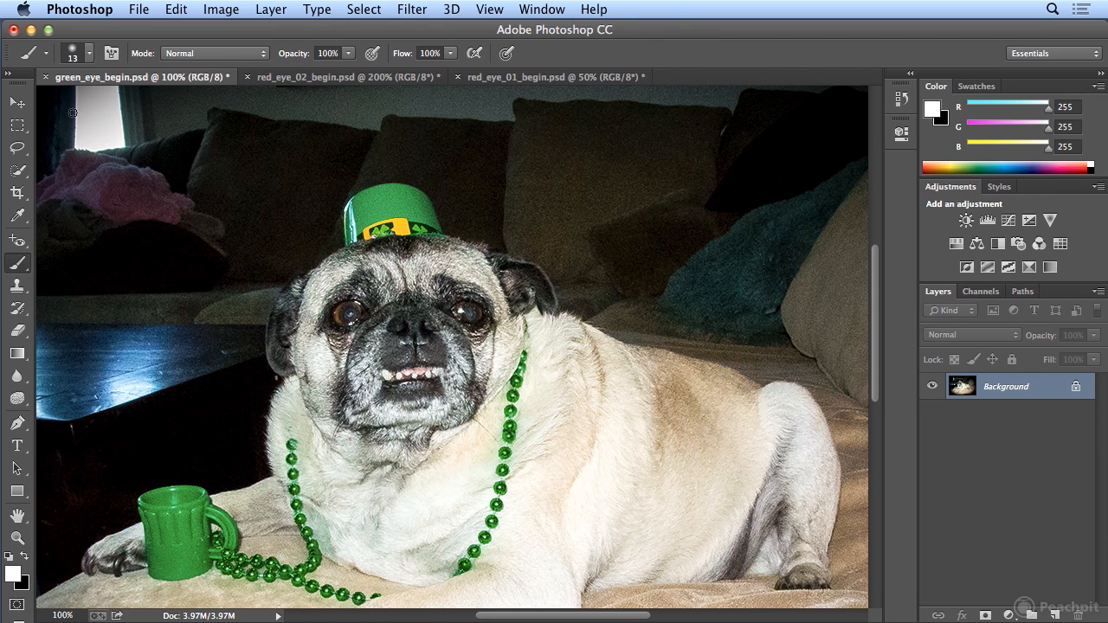
{"action": "left_click", "coordinate": [90, 55]}
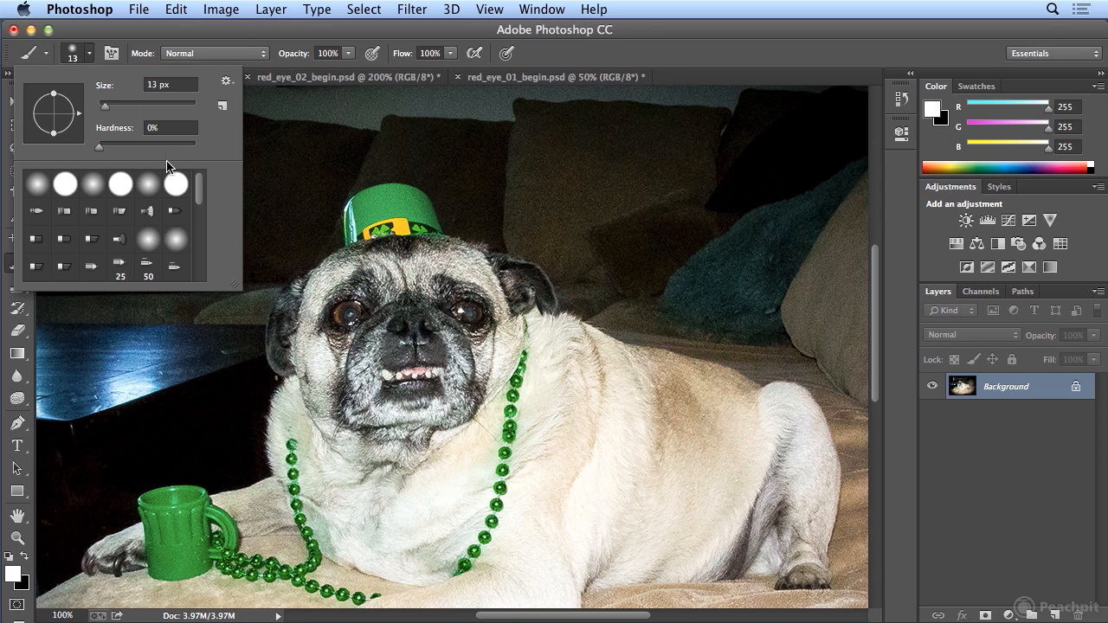
{"action": "left_click_drag", "start_coordinate": [198, 193], "coordinate": [208, 257]}
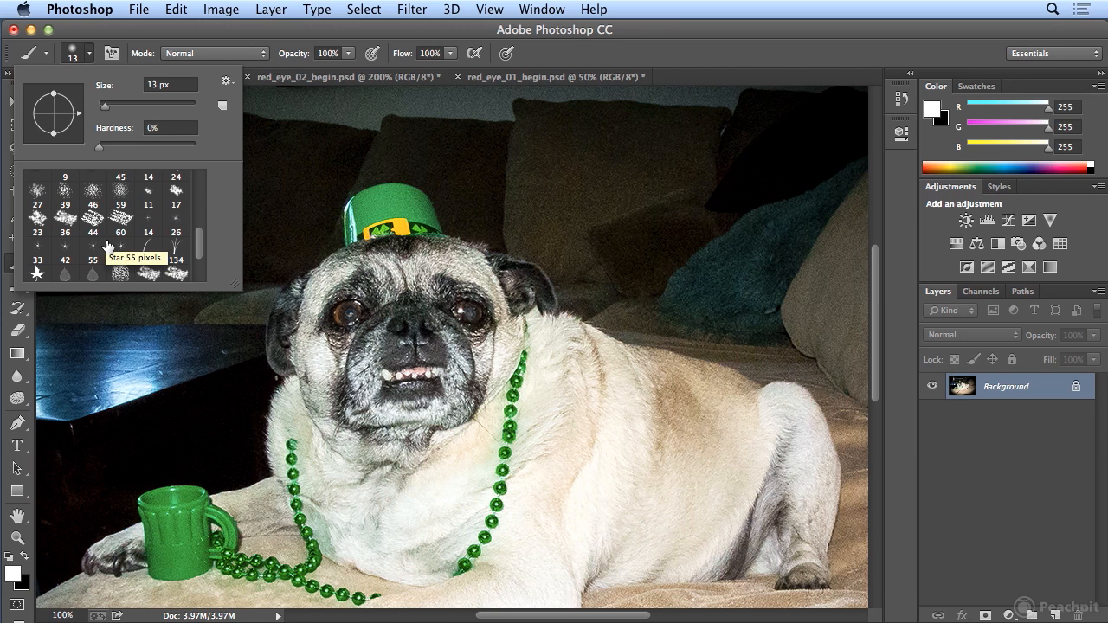
{"action": "left_click", "coordinate": [148, 225]}
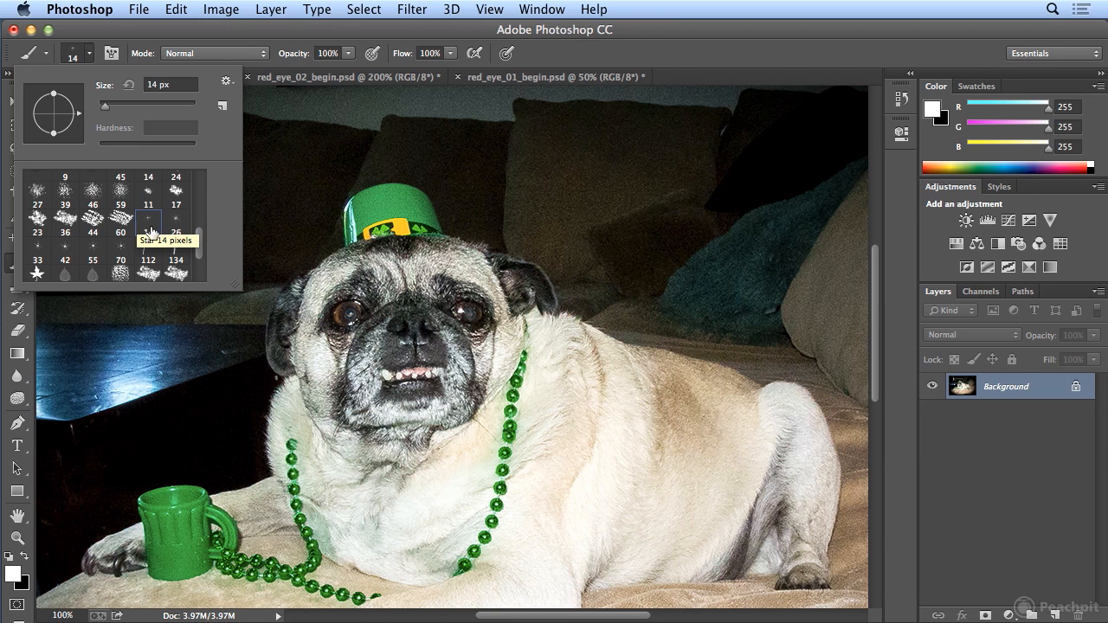
{"action": "left_click", "coordinate": [176, 226]}
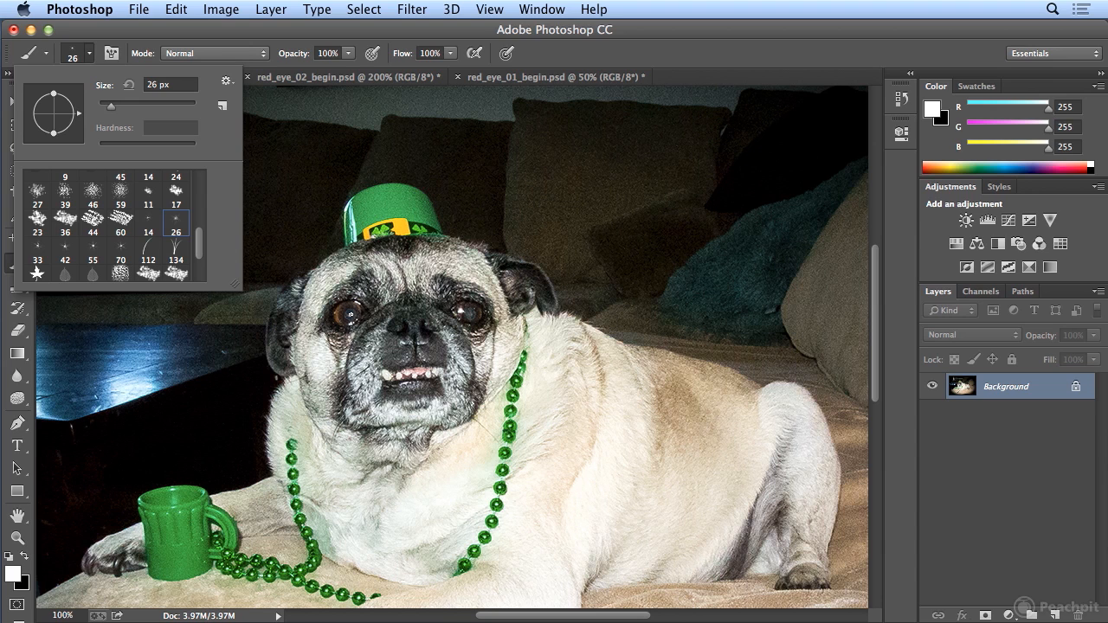
{"action": "left_click", "coordinate": [351, 314]}
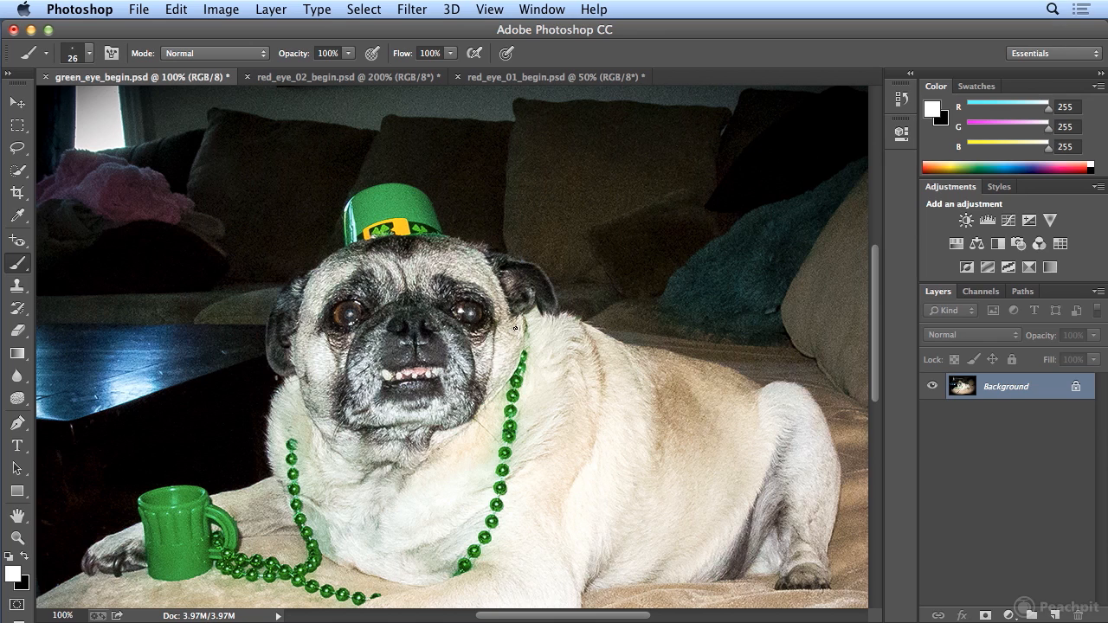
Step: Compare the whole photo before and after the catchlight strokes by stepping between the last Sponge and last Brush history states
{"action": "key", "text": "super+minus"}
{"action": "key", "text": "super+minus"}
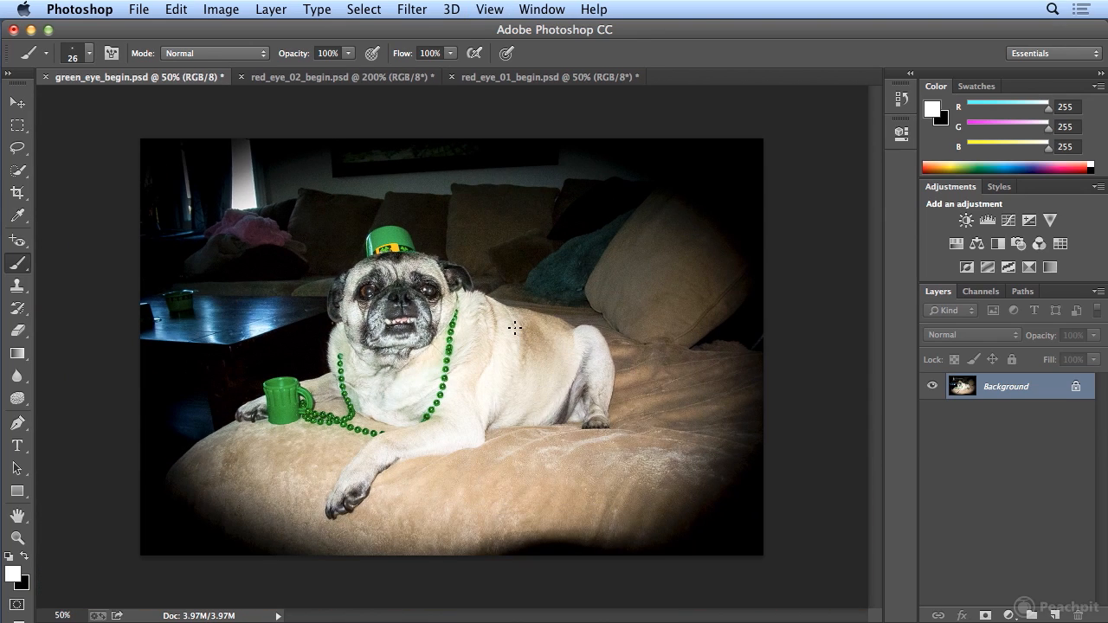
{"action": "left_click", "coordinate": [903, 97]}
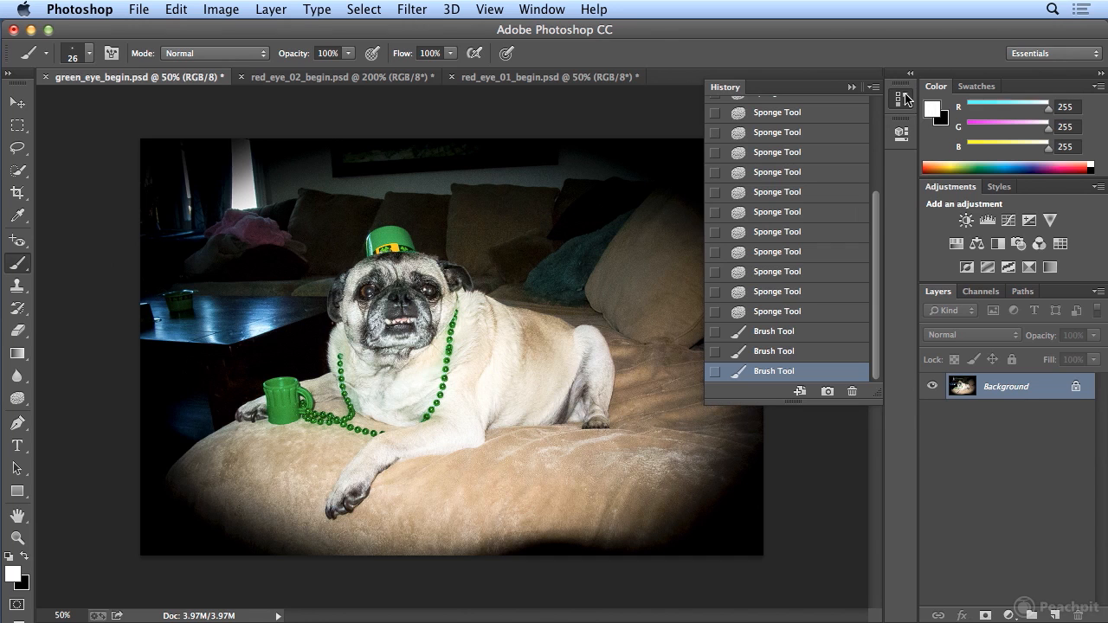
{"action": "left_click", "coordinate": [793, 314]}
{"action": "left_click", "coordinate": [778, 374]}
Step: Set up the Burn tool with 20% exposure and the Shadows range
{"action": "left_click_drag", "start_coordinate": [17, 399], "coordinate": [58, 414]}
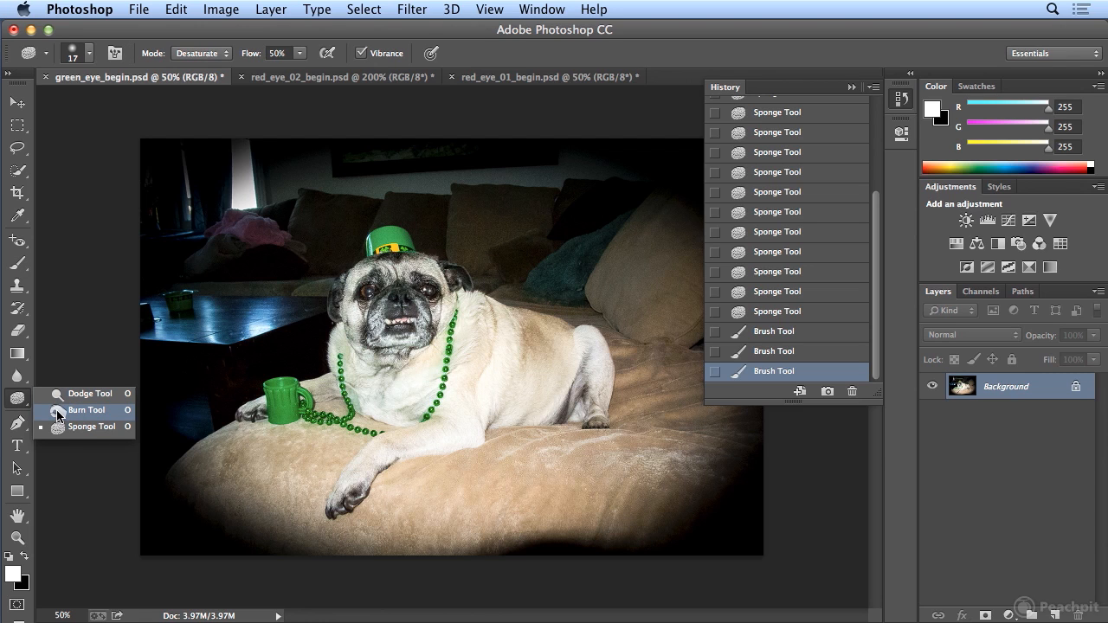
{"action": "left_click", "coordinate": [57, 415]}
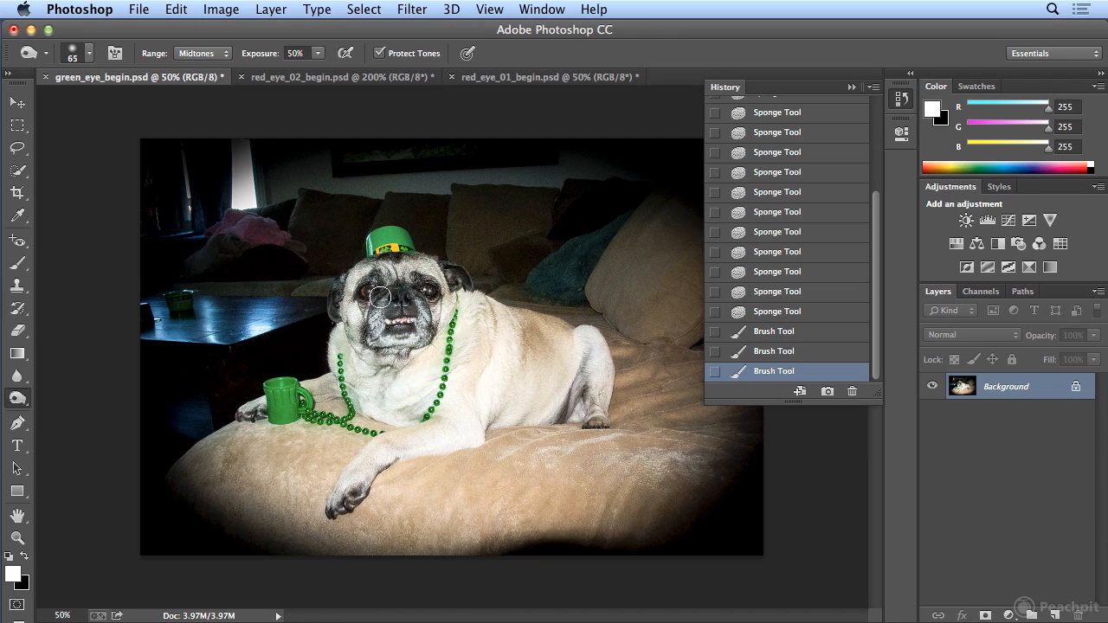
{"action": "left_click", "coordinate": [318, 53]}
{"action": "left_click_drag", "start_coordinate": [318, 71], "coordinate": [295, 79]}
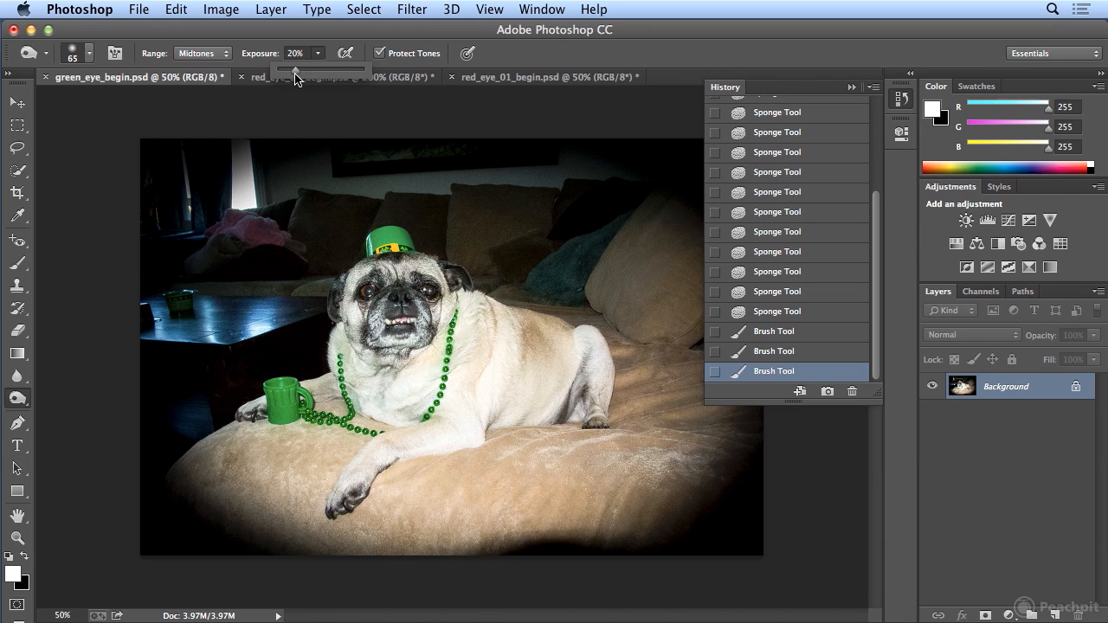
{"action": "left_click", "coordinate": [223, 55]}
{"action": "left_click", "coordinate": [216, 41]}
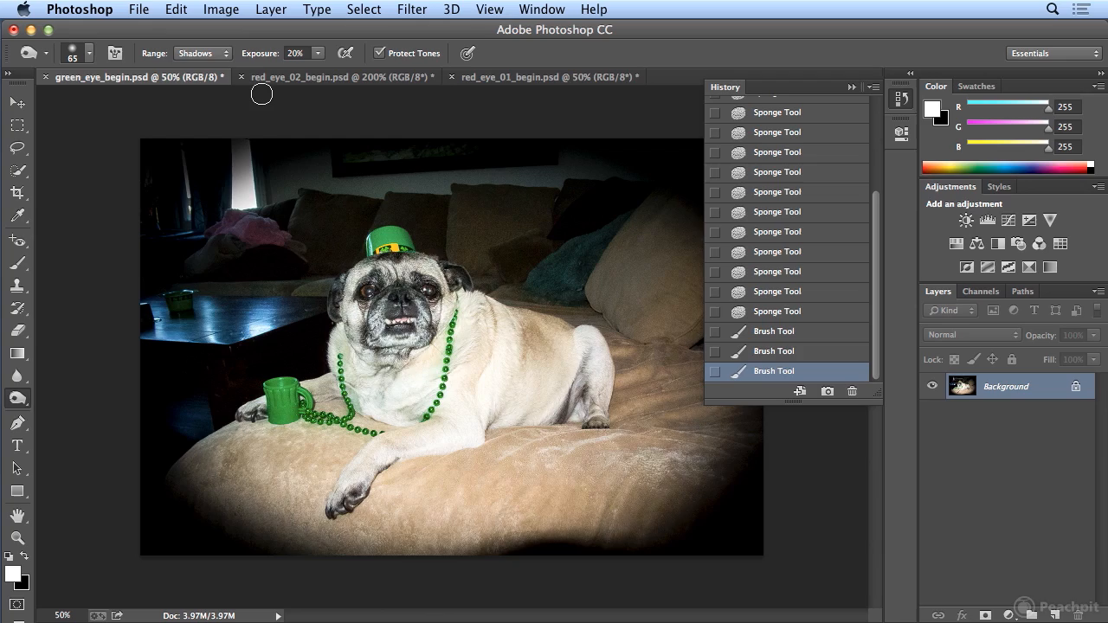
Step: Darken both of the pug's pupils with repeated Burn tool dabs using a 20 px brush
{"action": "key", "text": "super+plus"}
{"action": "key", "text": "super+plus"}
{"action": "key", "text": "super+plus"}
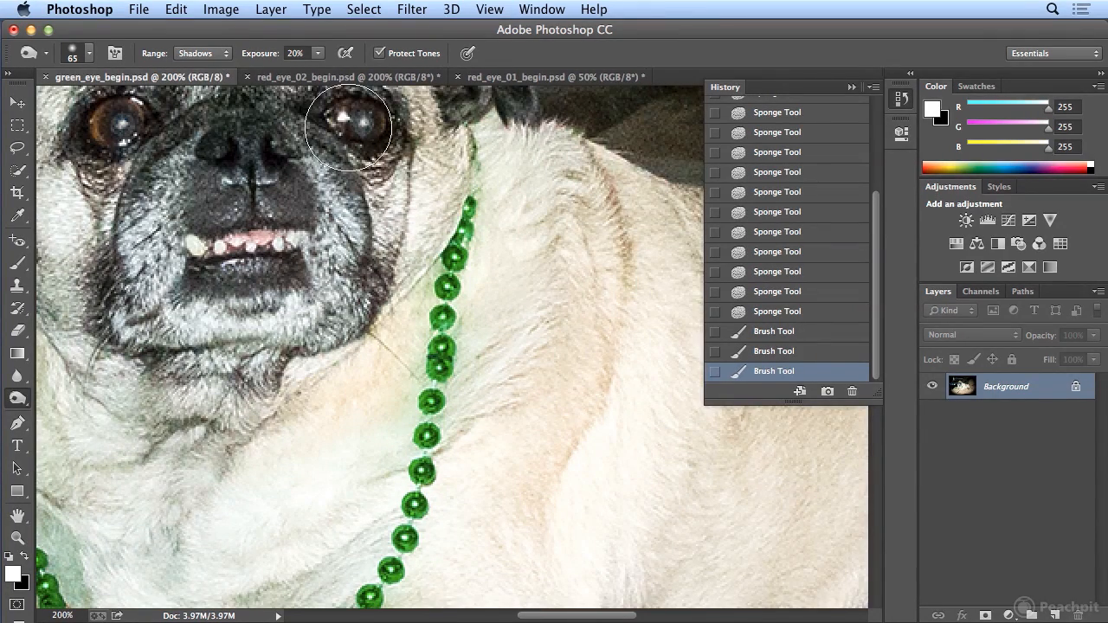
{"action": "key", "text": "bracketleft"}
{"action": "key", "text": "bracketleft"}
{"action": "key", "text": "bracketleft"}
{"action": "key", "text": "bracketleft"}
{"action": "key", "text": "bracketleft"}
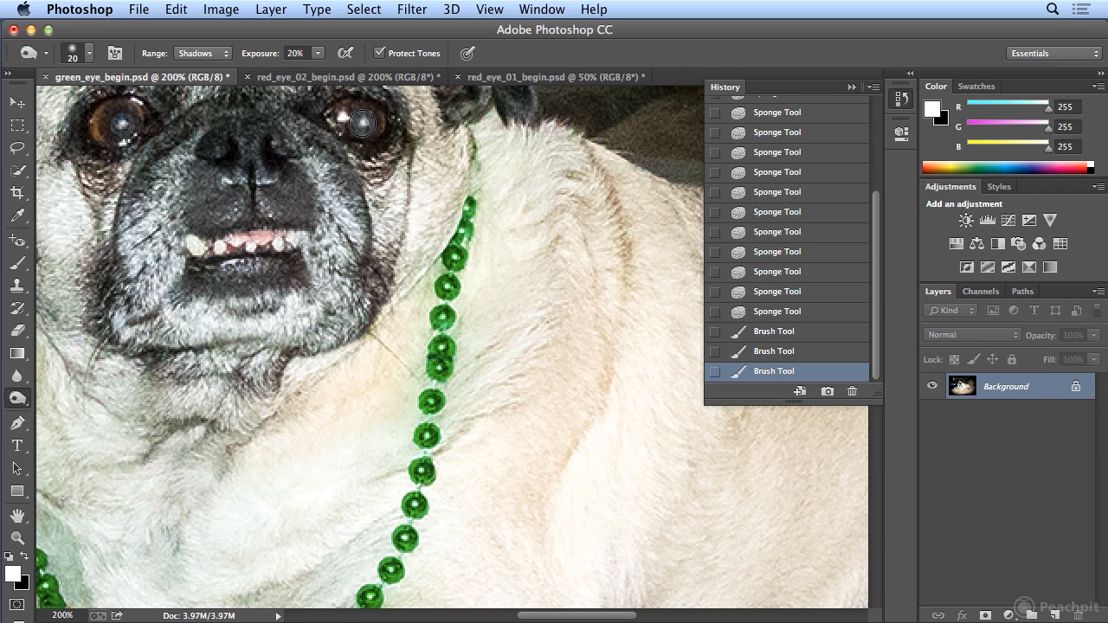
{"action": "left_click", "coordinate": [362, 125]}
{"action": "left_click", "coordinate": [362, 125]}
{"action": "left_click", "coordinate": [362, 126]}
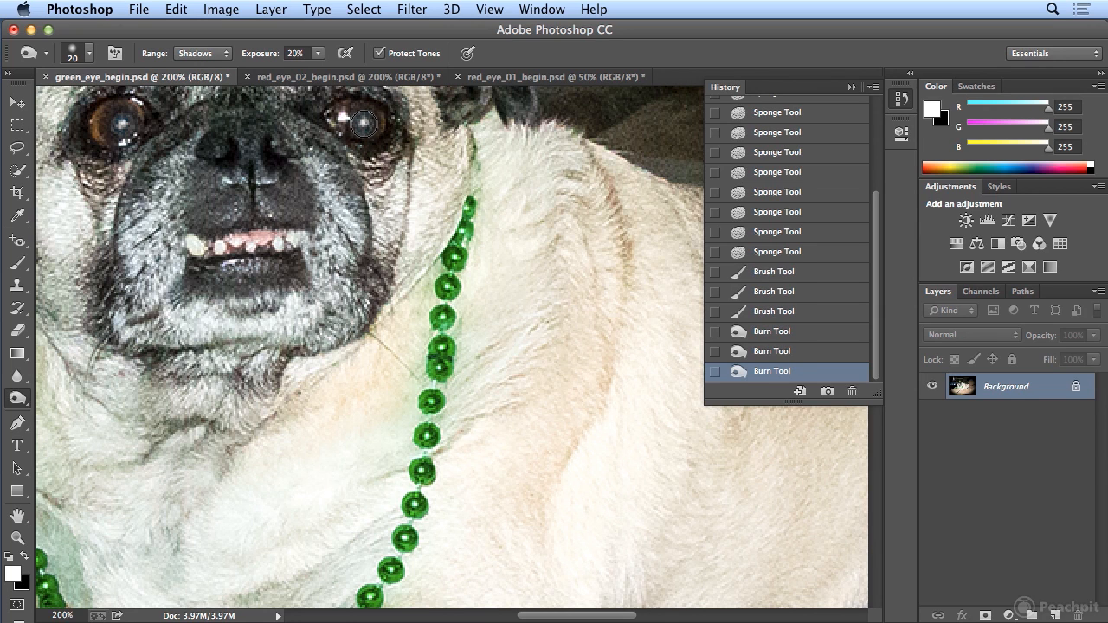
{"action": "left_click", "coordinate": [363, 125]}
{"action": "left_click", "coordinate": [362, 126]}
{"action": "left_click", "coordinate": [363, 126]}
{"action": "left_click", "coordinate": [363, 126]}
{"action": "left_click", "coordinate": [363, 127]}
{"action": "left_click", "coordinate": [363, 126]}
{"action": "left_click", "coordinate": [362, 127]}
{"action": "left_click", "coordinate": [362, 127]}
{"action": "left_click", "coordinate": [363, 126]}
{"action": "left_click", "coordinate": [121, 123]}
{"action": "left_click", "coordinate": [122, 123]}
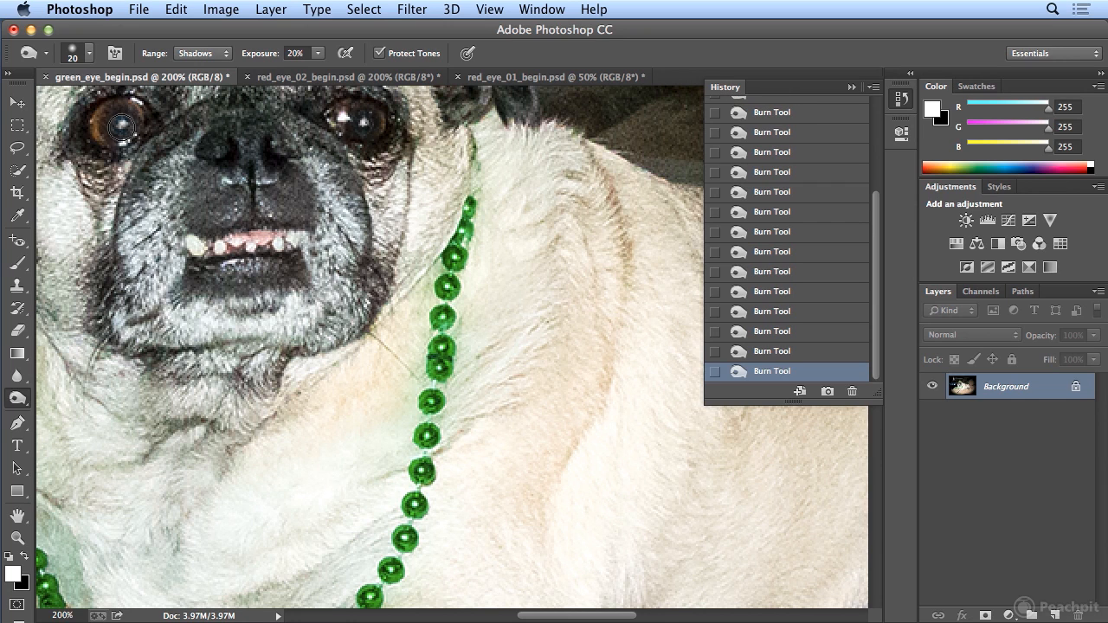
{"action": "left_click", "coordinate": [124, 124]}
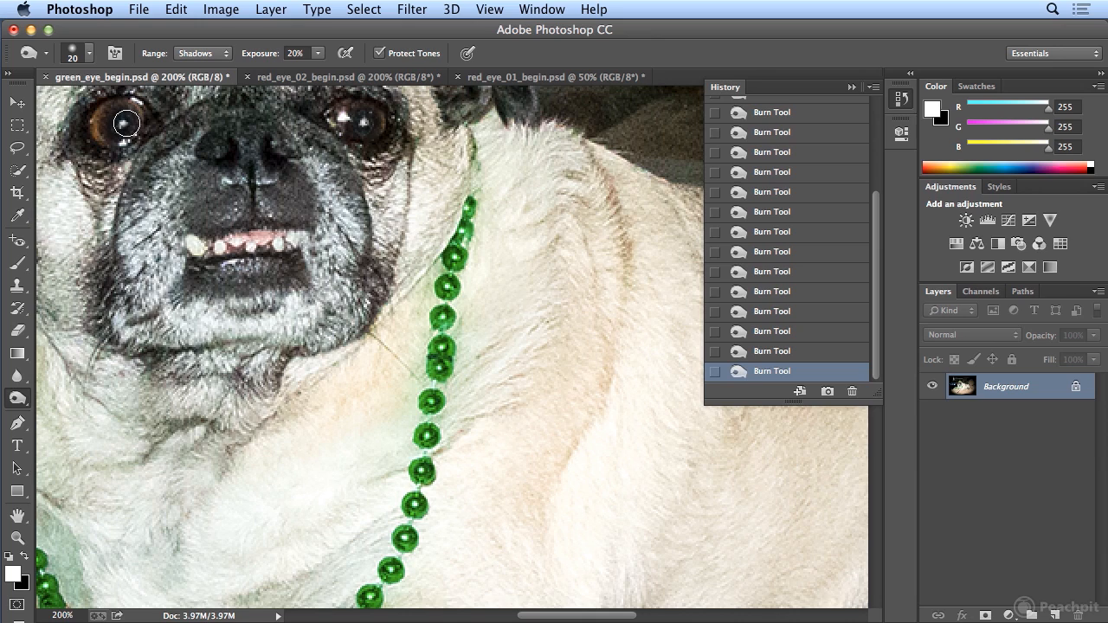
Step: Compare the original pug photo and the first Burn history state with the final Burn state, ending on the last one
{"action": "key", "text": "super+minus"}
{"action": "key", "text": "super+minus"}
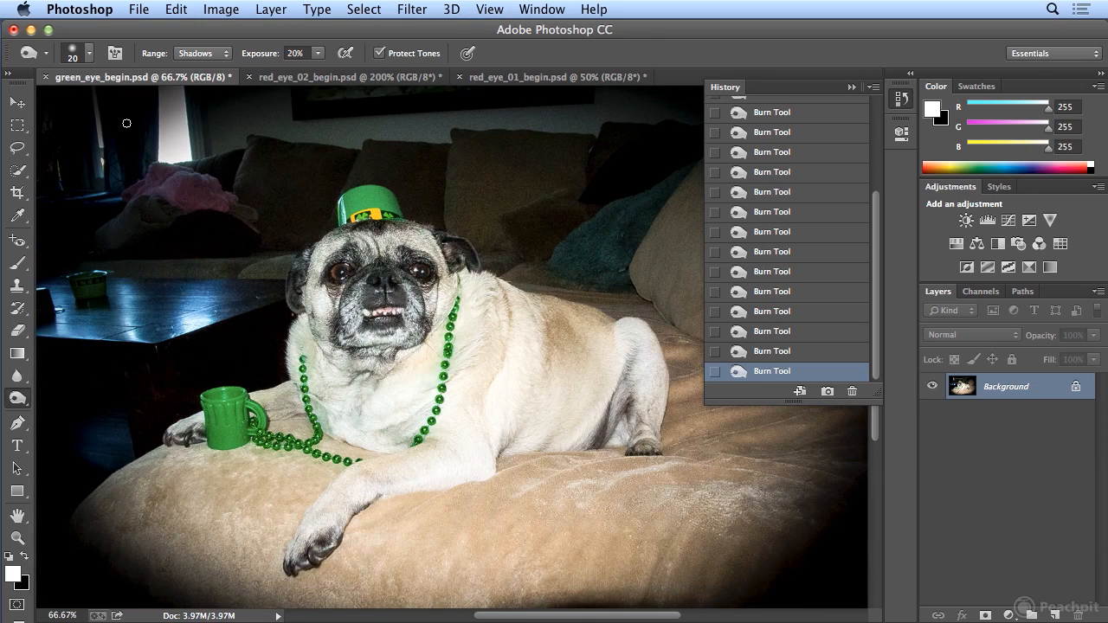
{"action": "left_click_drag", "start_coordinate": [878, 399], "coordinate": [864, 544]}
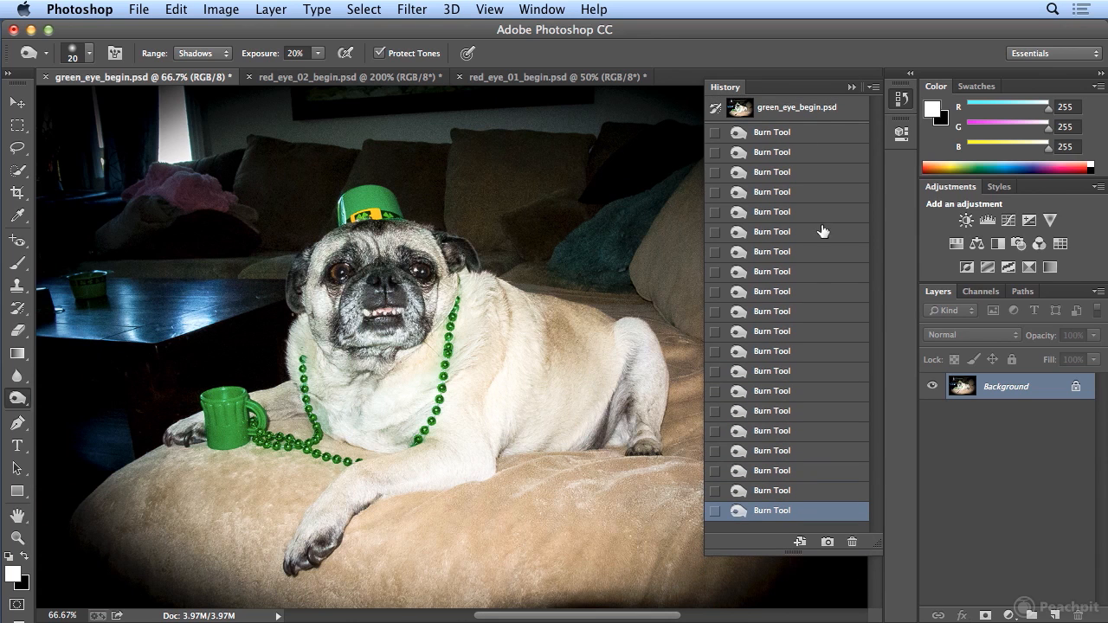
{"action": "left_click", "coordinate": [794, 113]}
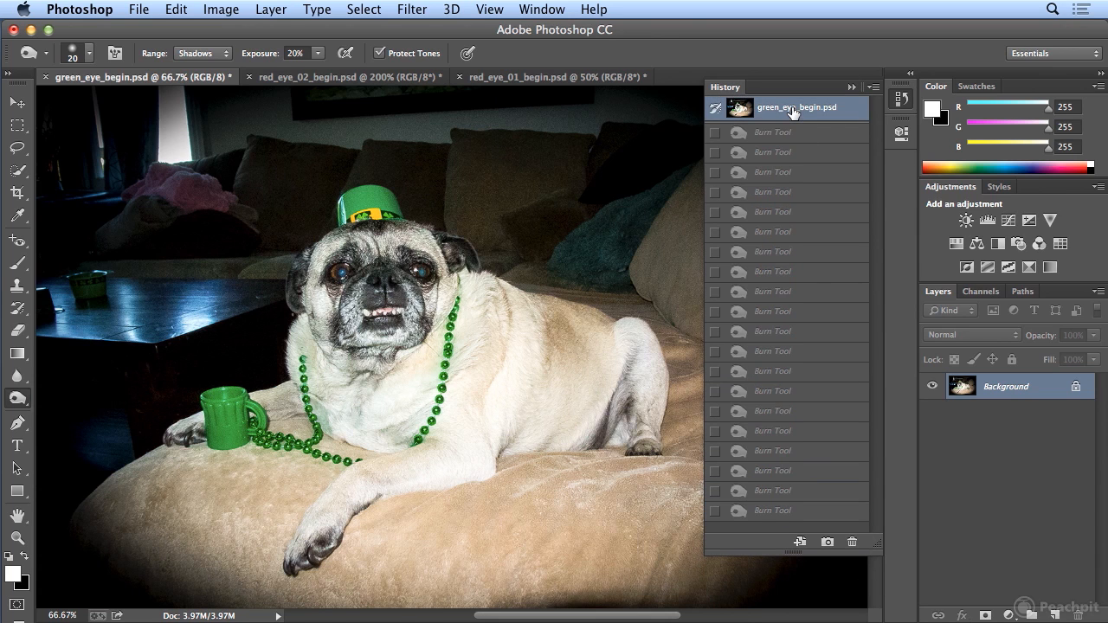
{"action": "left_click", "coordinate": [782, 514]}
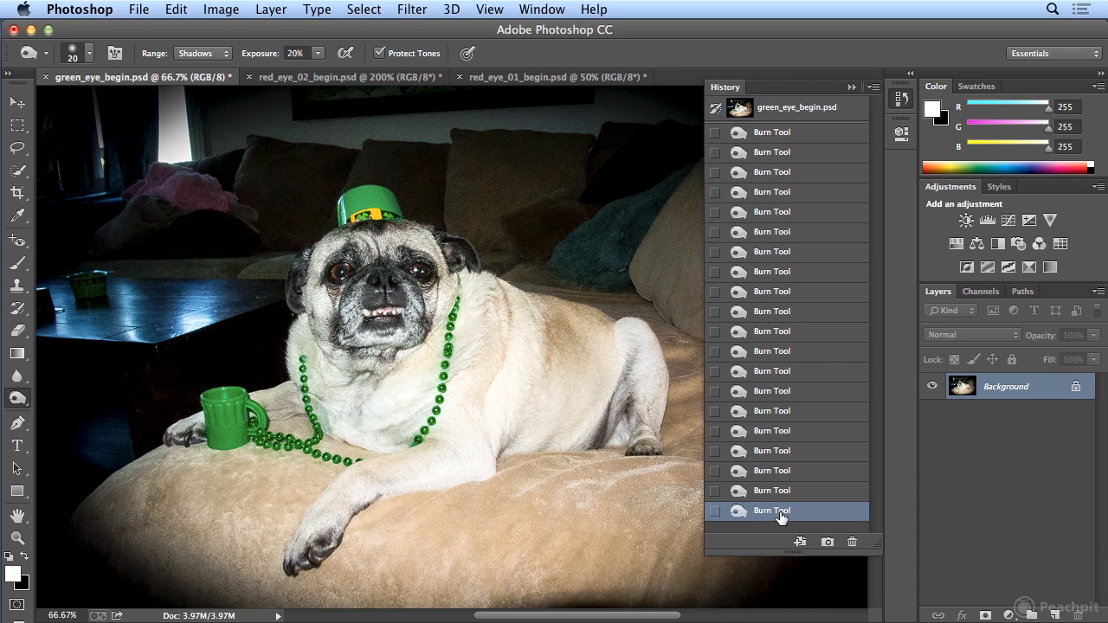
{"action": "left_click", "coordinate": [789, 134]}
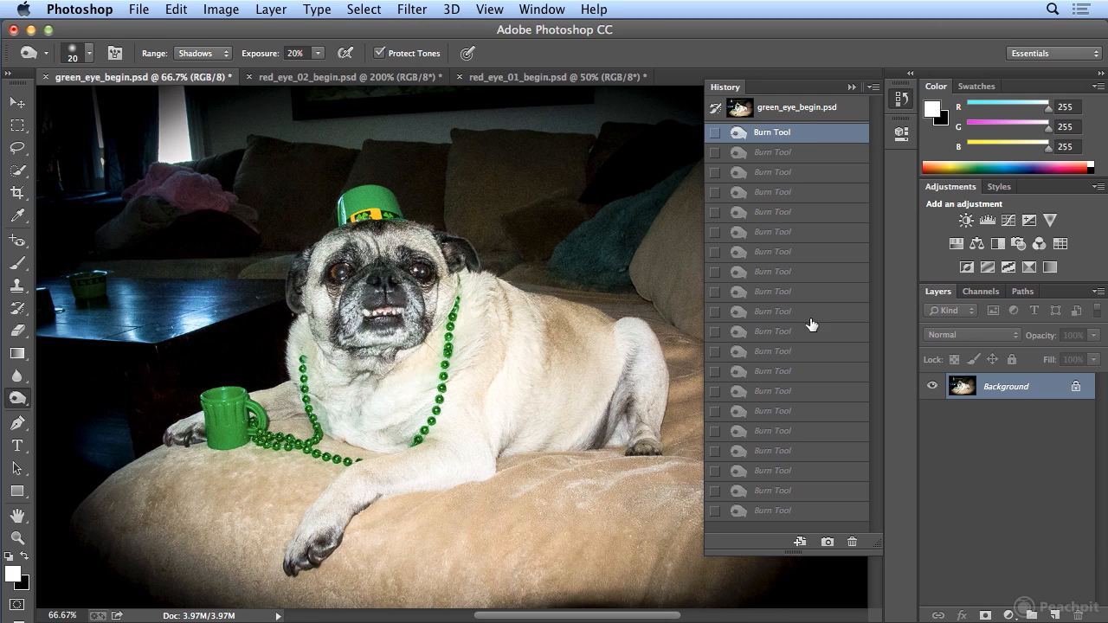
{"action": "left_click", "coordinate": [782, 512]}
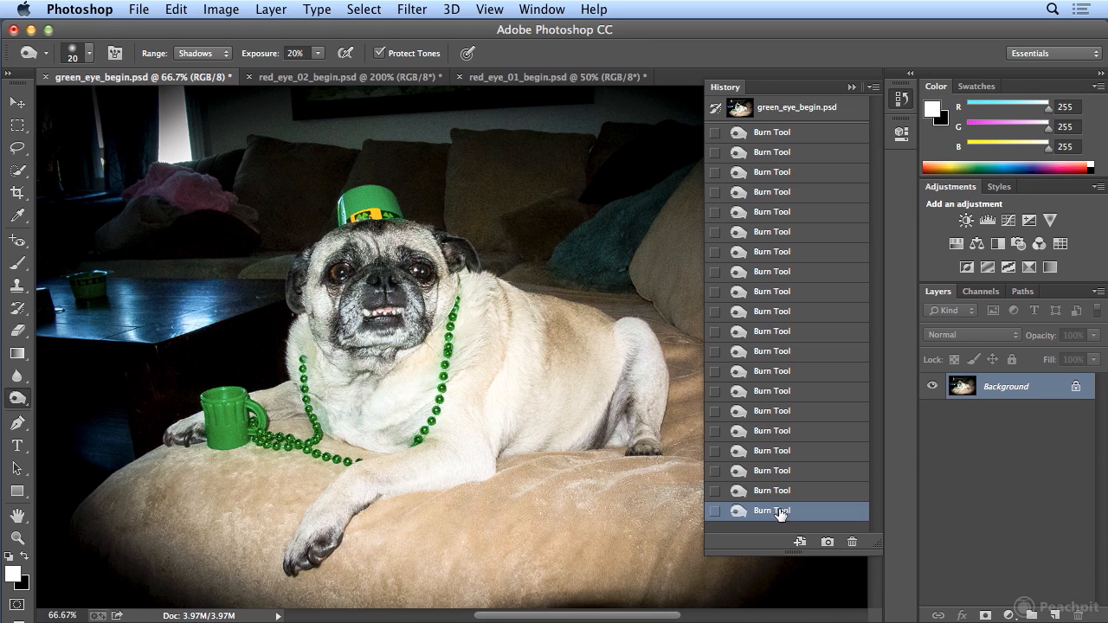
Step: Switch to red_eye_02_begin.psd and compare its opening history state with the last Sponge state, ending on the corrected version
{"action": "left_click", "coordinate": [13, 243]}
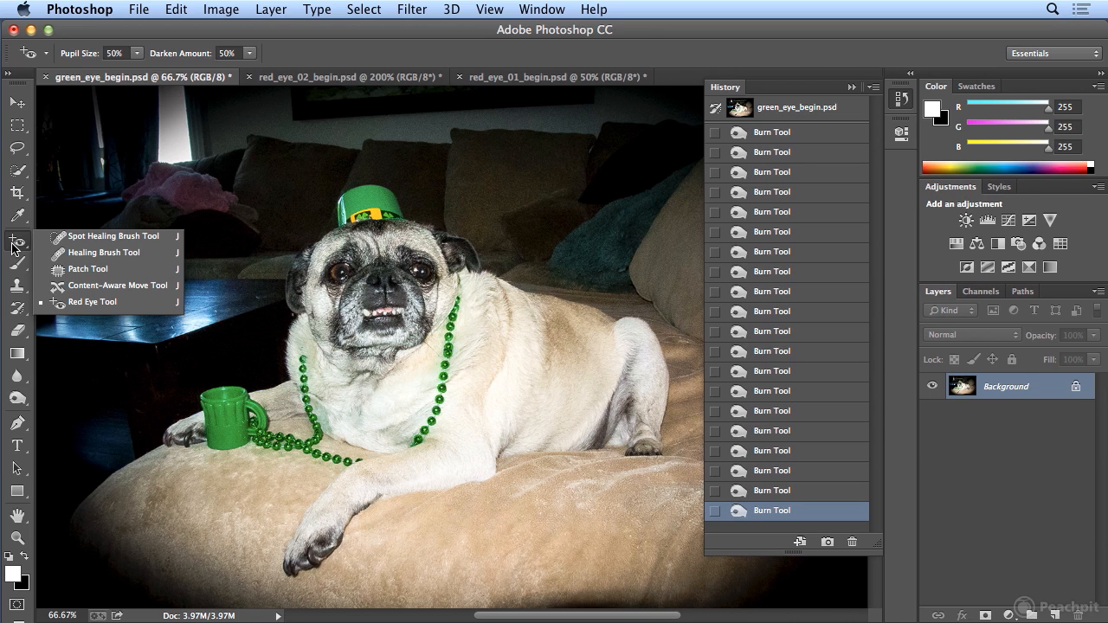
{"action": "left_click", "coordinate": [297, 78]}
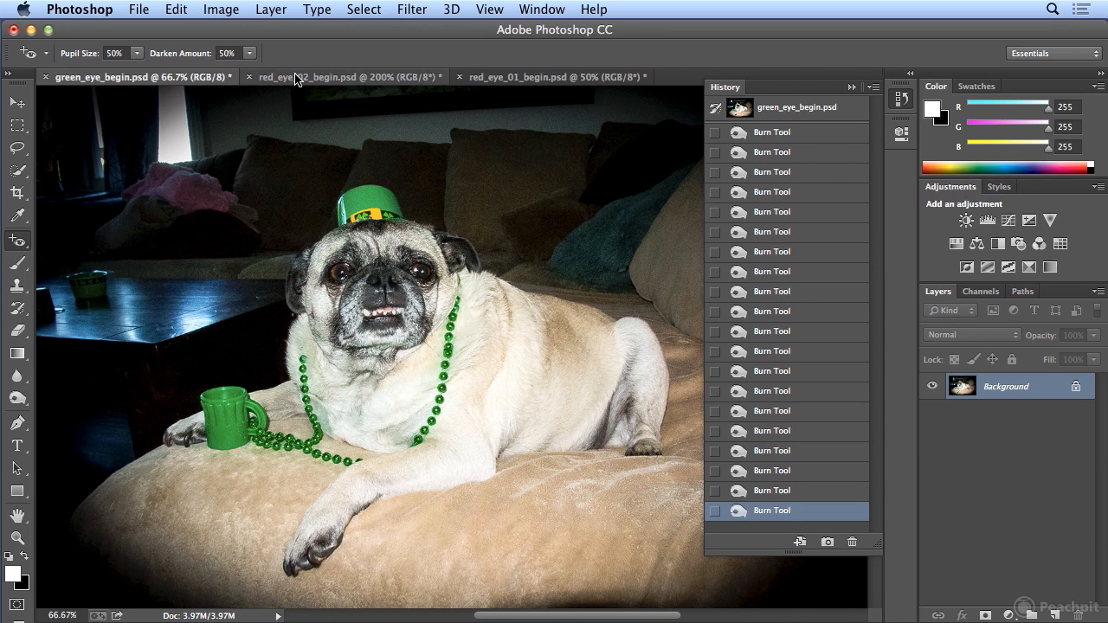
{"action": "left_click", "coordinate": [296, 78]}
{"action": "key", "text": "super+minus"}
{"action": "key", "text": "super+minus"}
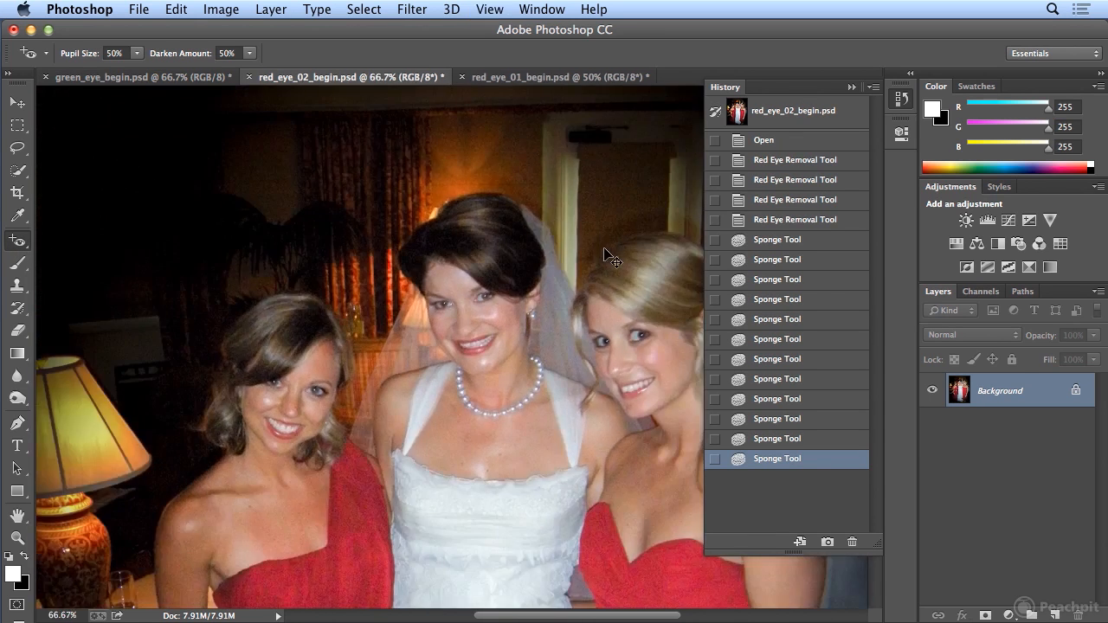
{"action": "left_click", "coordinate": [762, 143]}
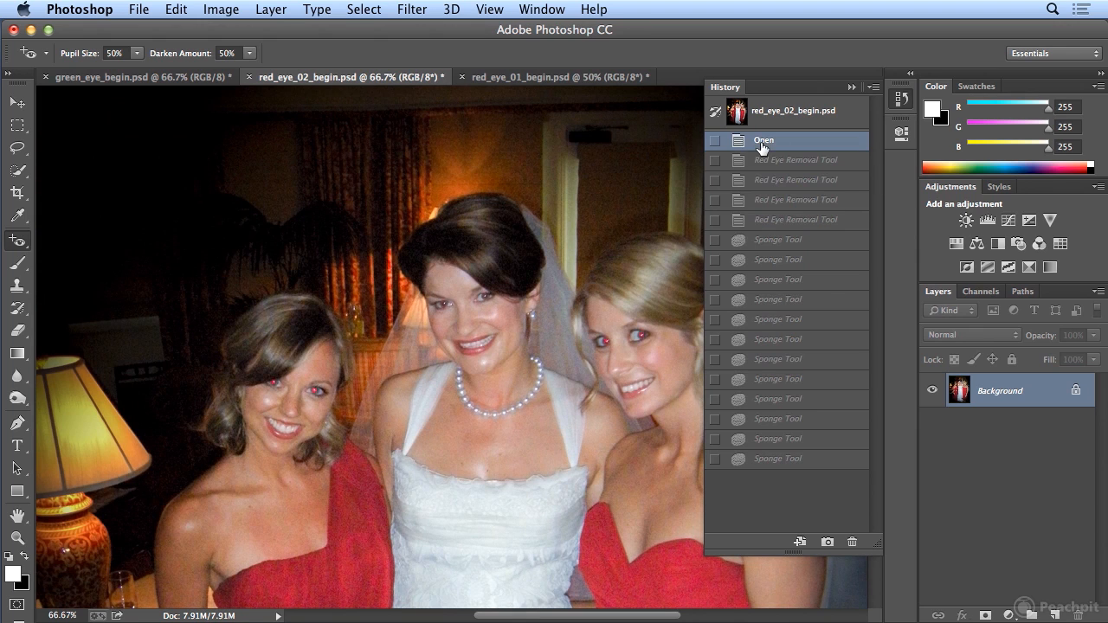
{"action": "left_click", "coordinate": [773, 463]}
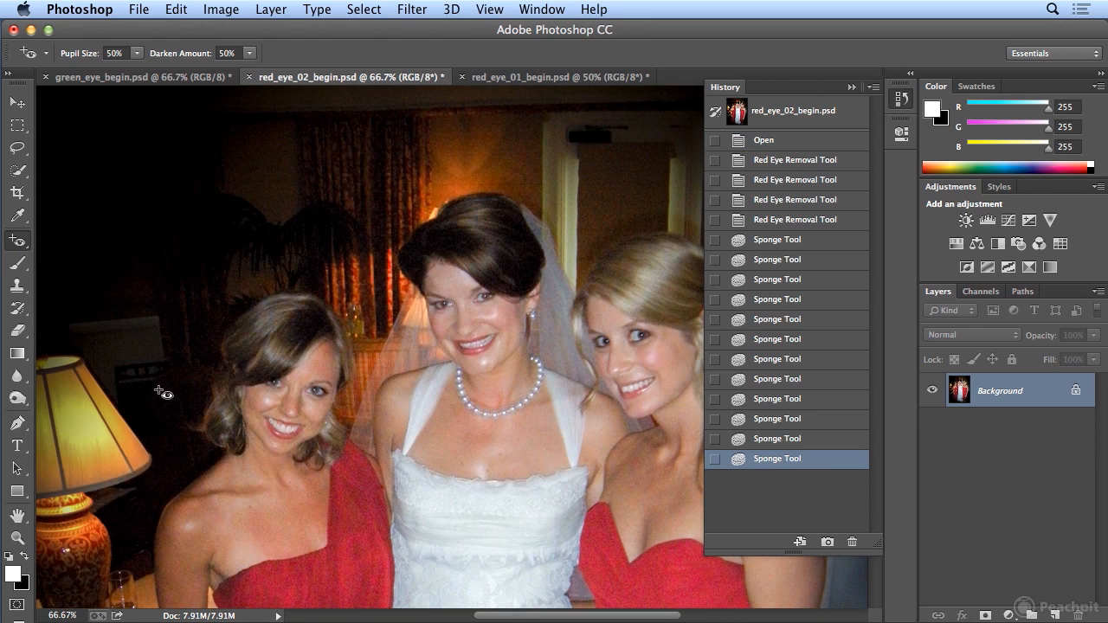
Step: Return to green_eye_begin.psd and hide the history list to view the corrected pug photo unobstructed
{"action": "left_click", "coordinate": [17, 398]}
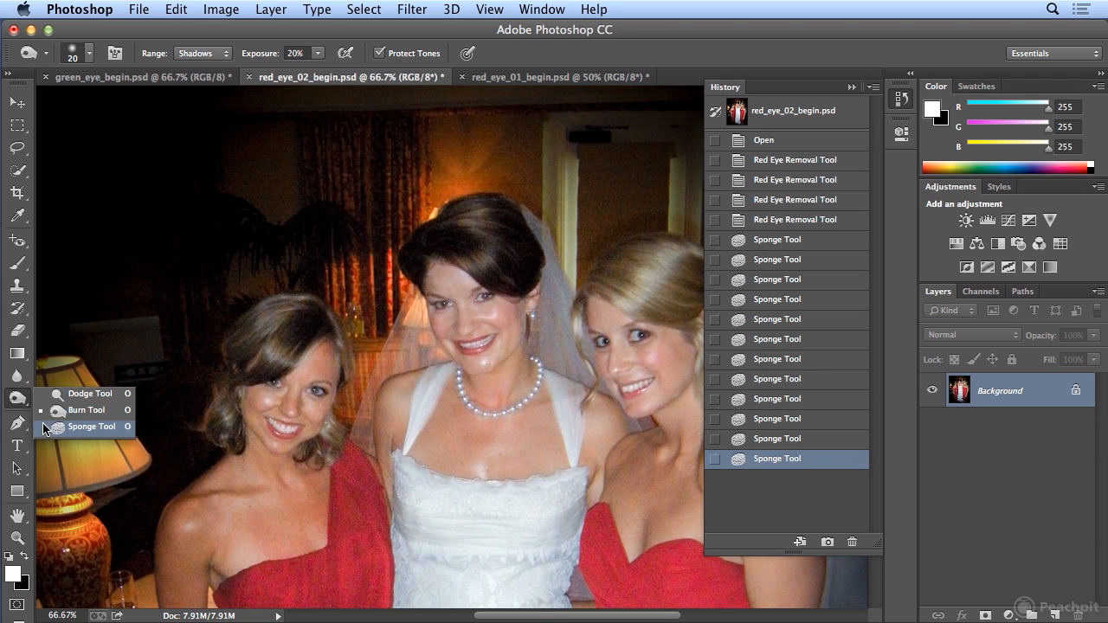
{"action": "left_click", "coordinate": [130, 78]}
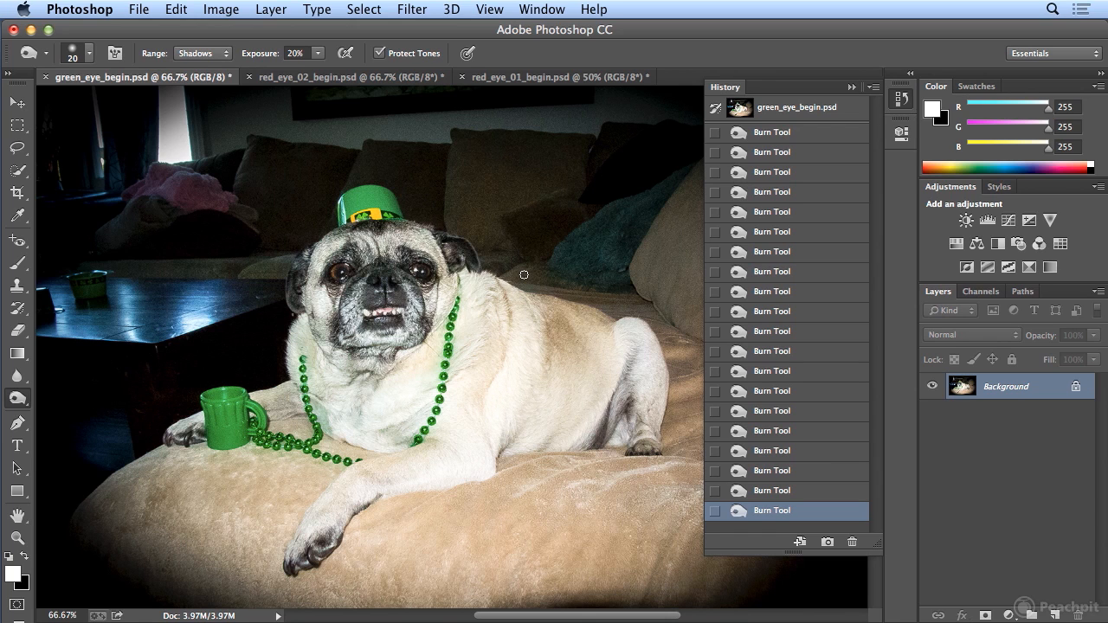
{"action": "left_click", "coordinate": [900, 100]}
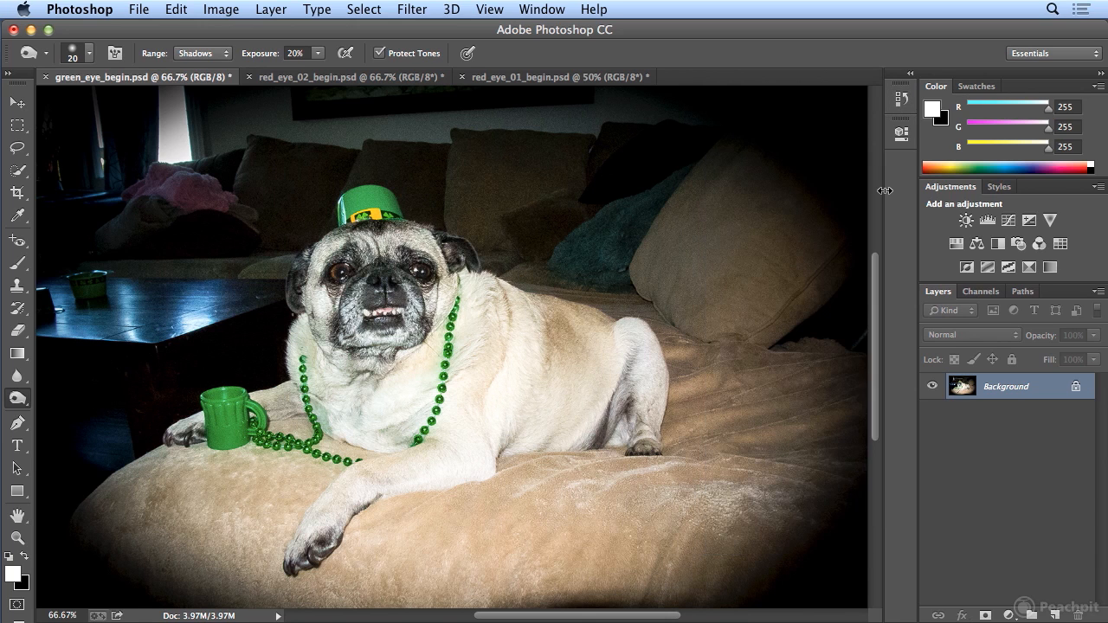